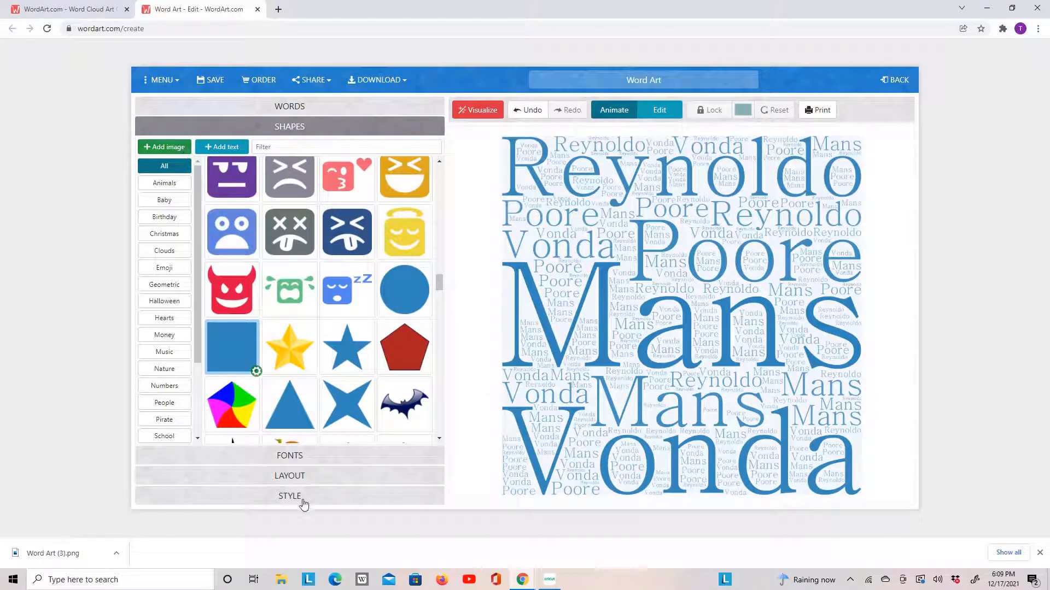
# Step: In the word list, set the first word's color to black (#000000) and the fourth word's color to gray (#808080)
pyautogui.click(239, 108)
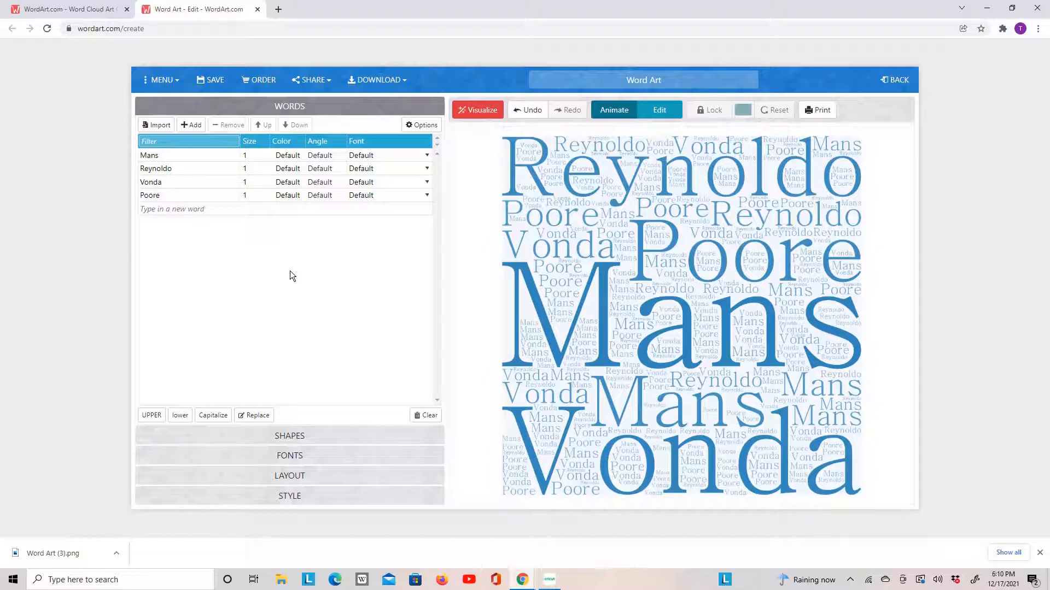
pyautogui.click(284, 157)
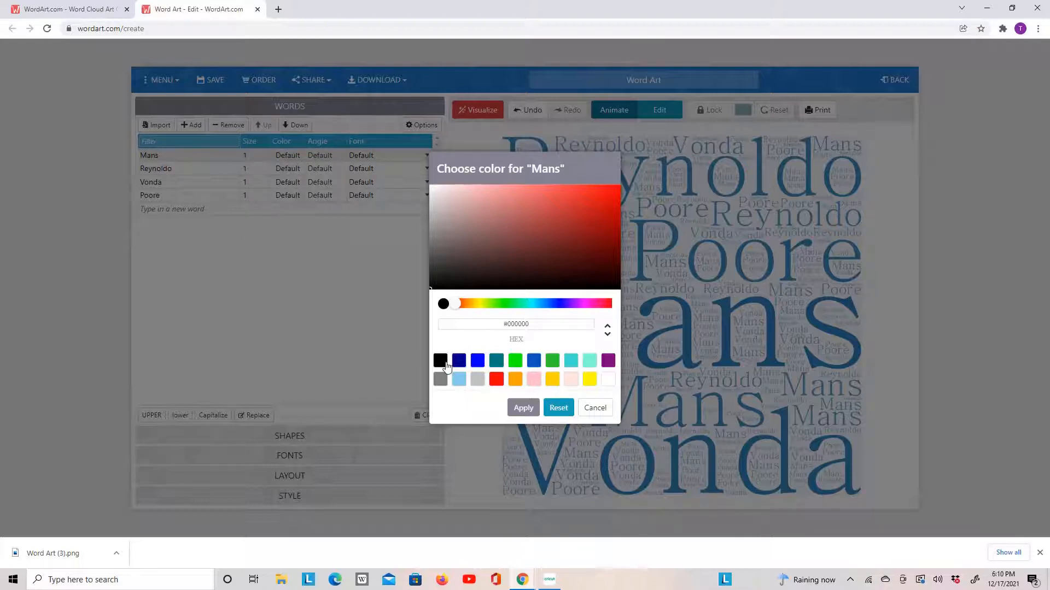
pyautogui.click(525, 411)
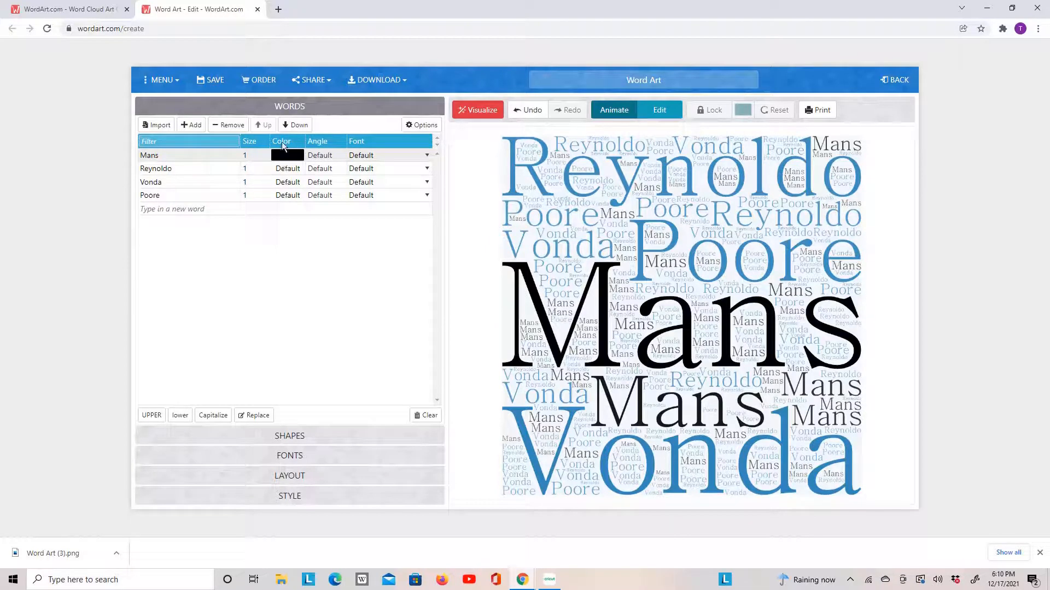
pyautogui.click(286, 195)
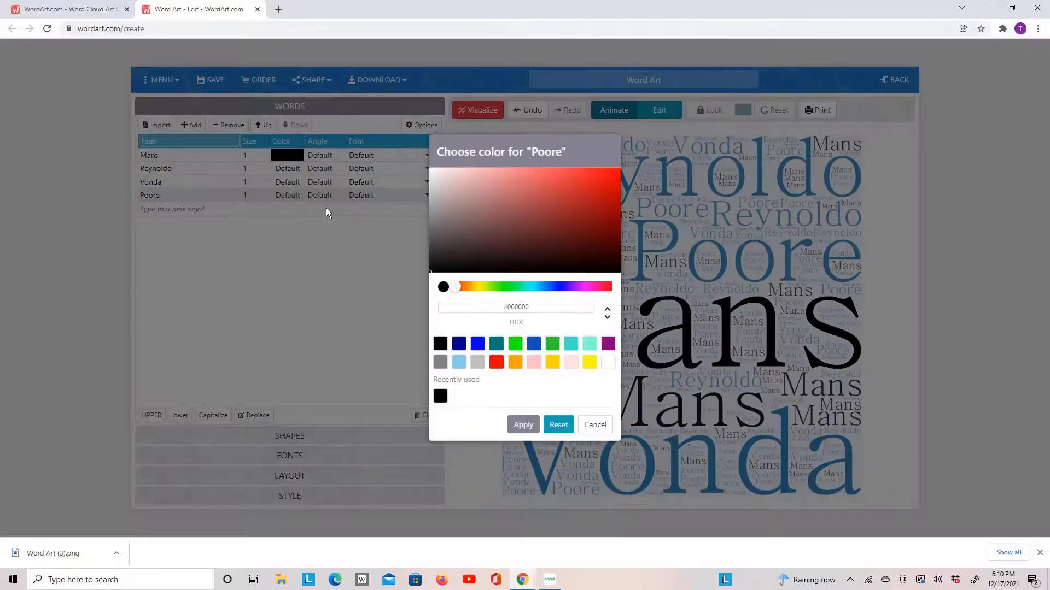
pyautogui.click(441, 365)
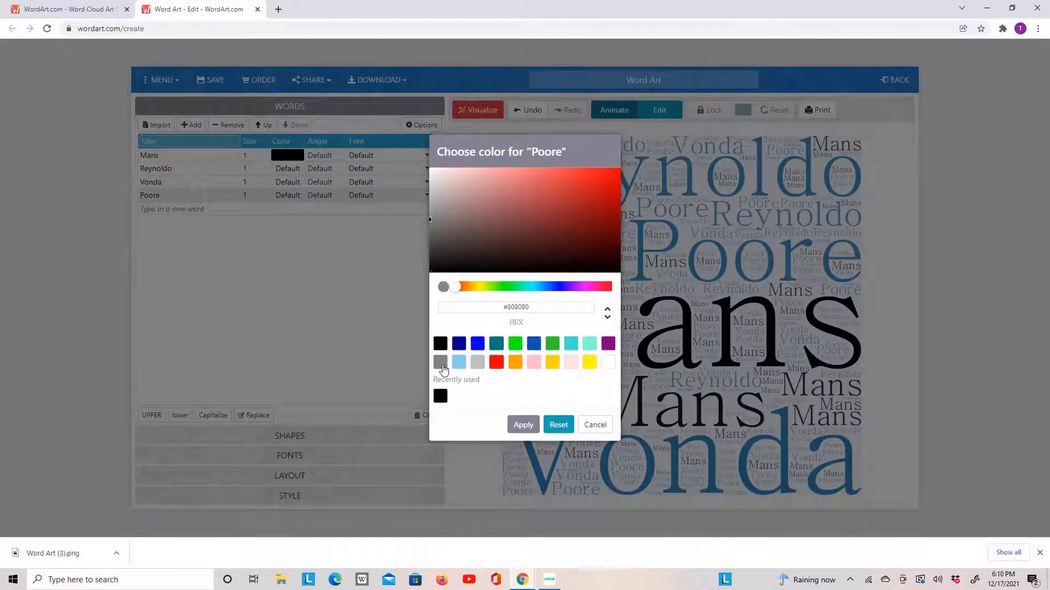
pyautogui.click(521, 425)
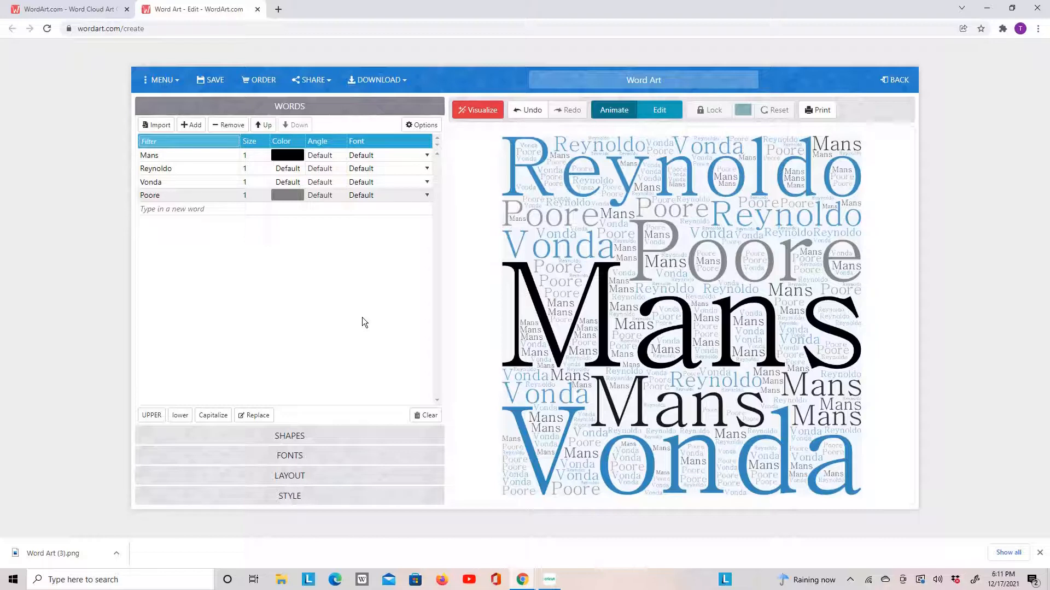
# Step: Download the word art as a standard PNG and switch to Cricut Design Space
pyautogui.click(373, 82)
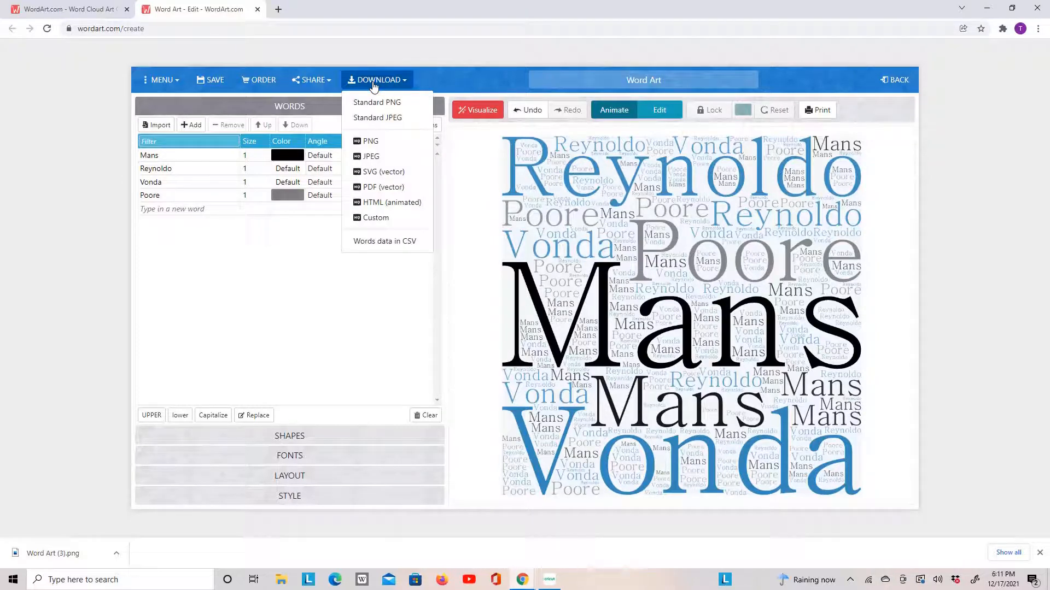
pyautogui.click(399, 108)
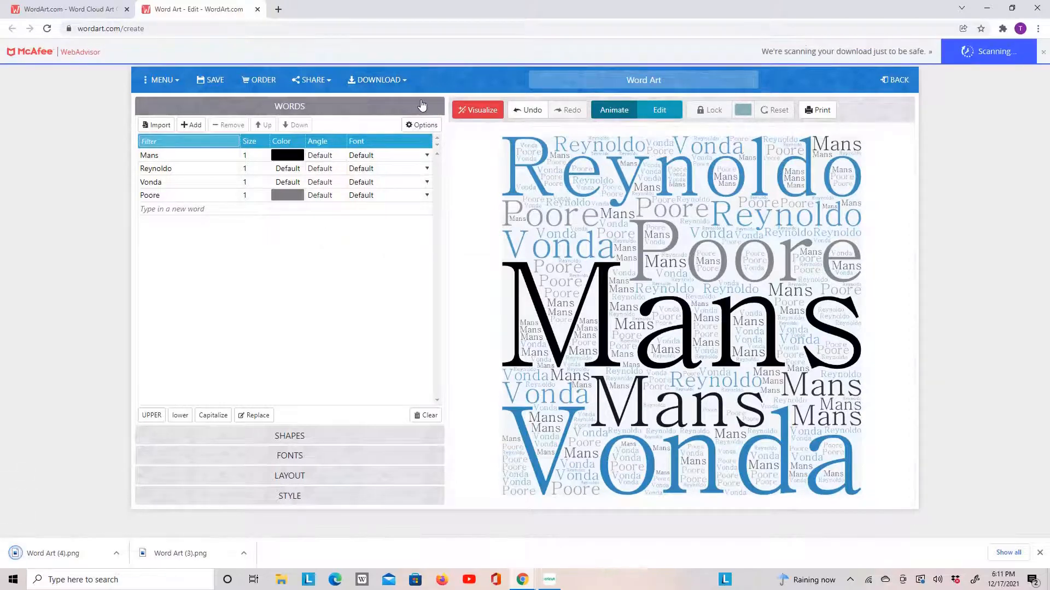
pyautogui.click(984, 10)
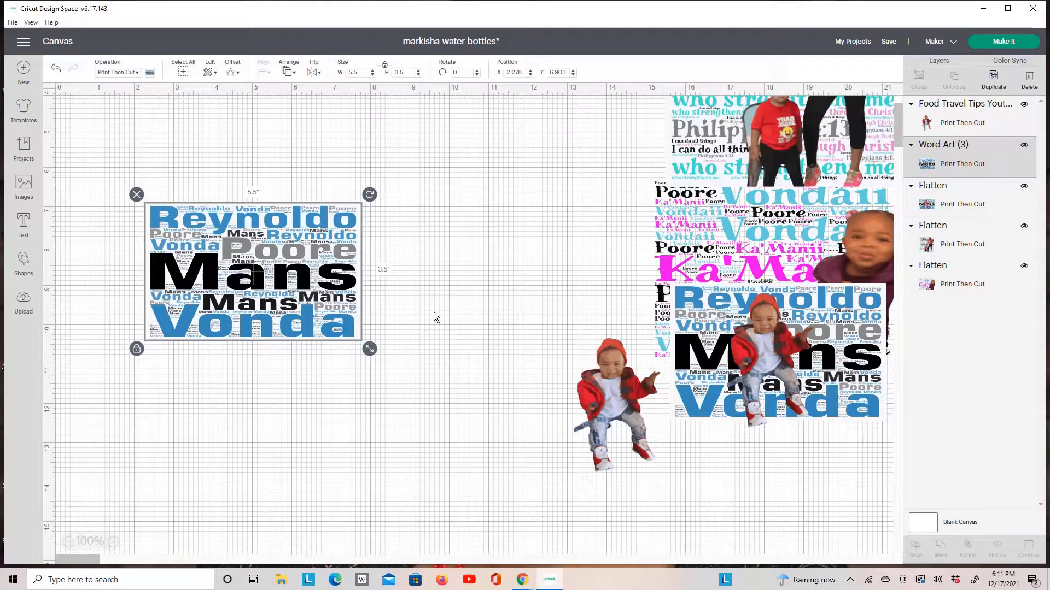
# Step: Delete the loose Word Art (3) image and the separate cutout photo of the child from the canvas
pyautogui.moveTo(340, 280); pyautogui.dragTo(457, 336)
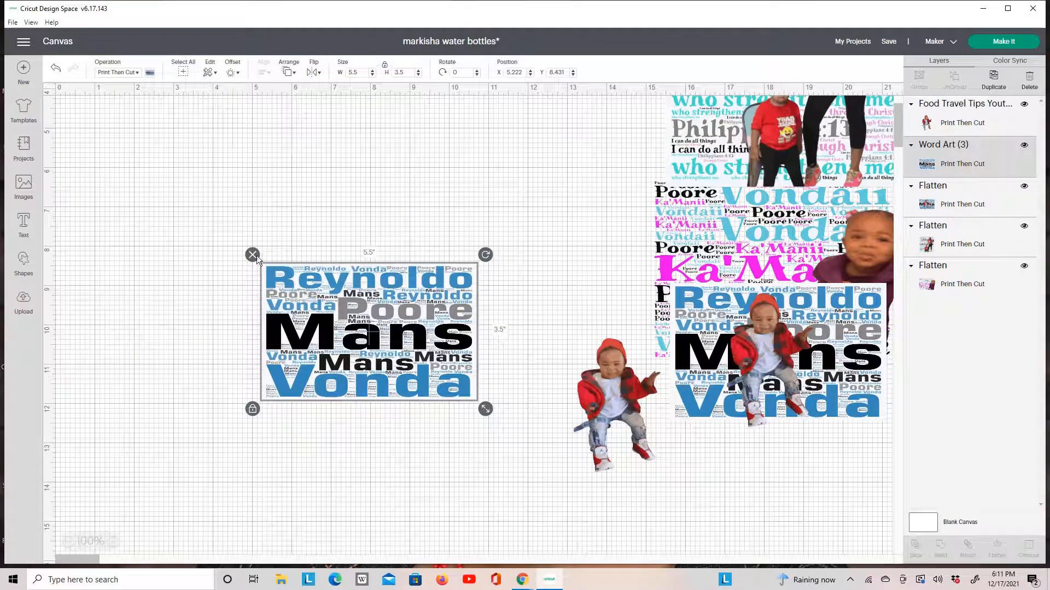
pyautogui.click(252, 255)
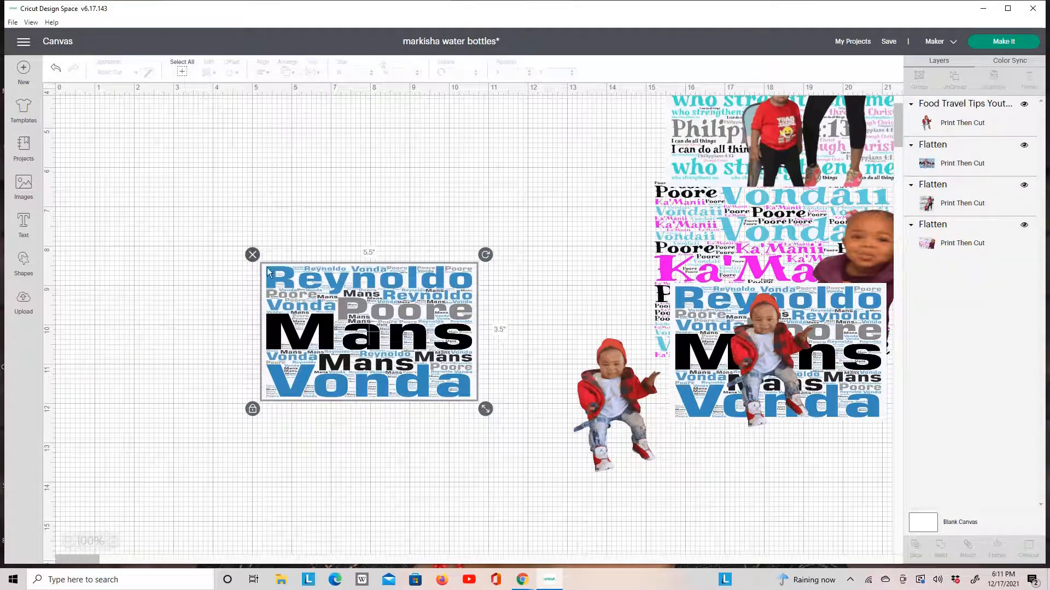
pyautogui.click(589, 382)
pyautogui.click(565, 331)
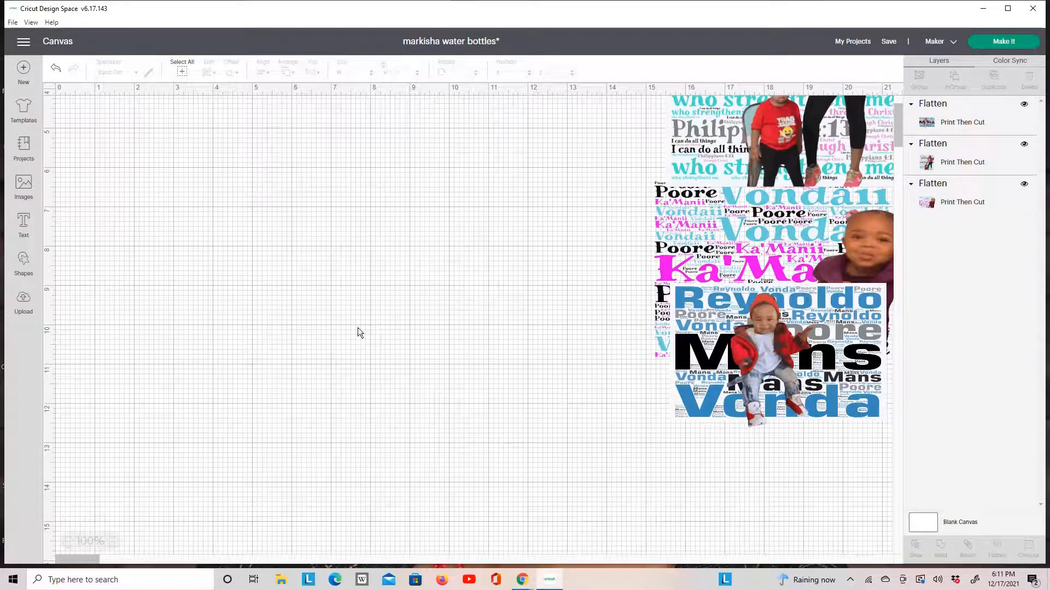
# Step: Start a new image upload and open the Word Art (4) file from the Downloads folder
pyautogui.click(24, 301)
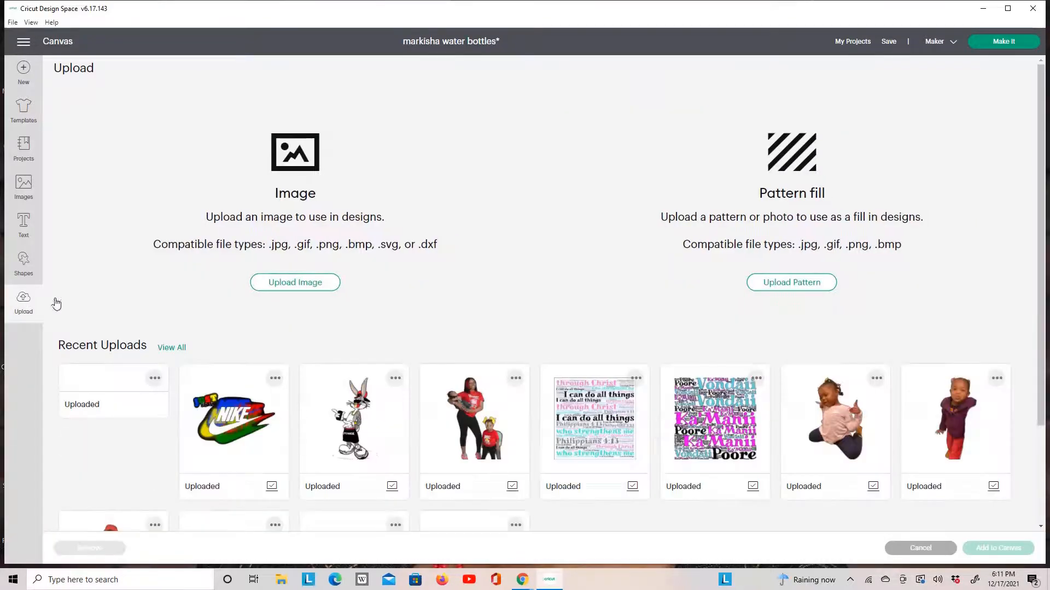
pyautogui.click(276, 285)
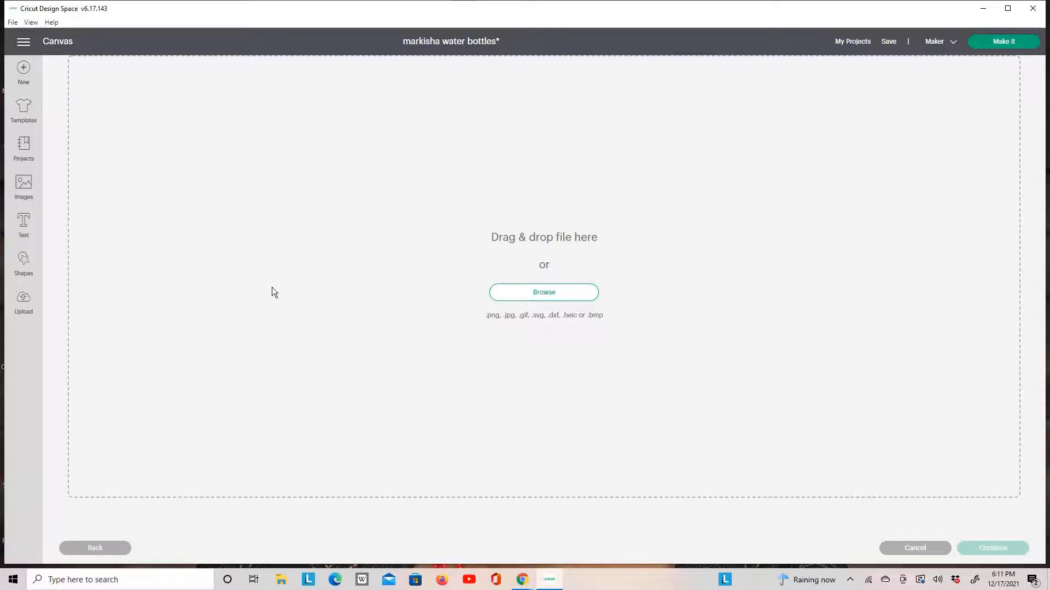
pyautogui.click(543, 294)
pyautogui.scroll(-15, 180, 145)
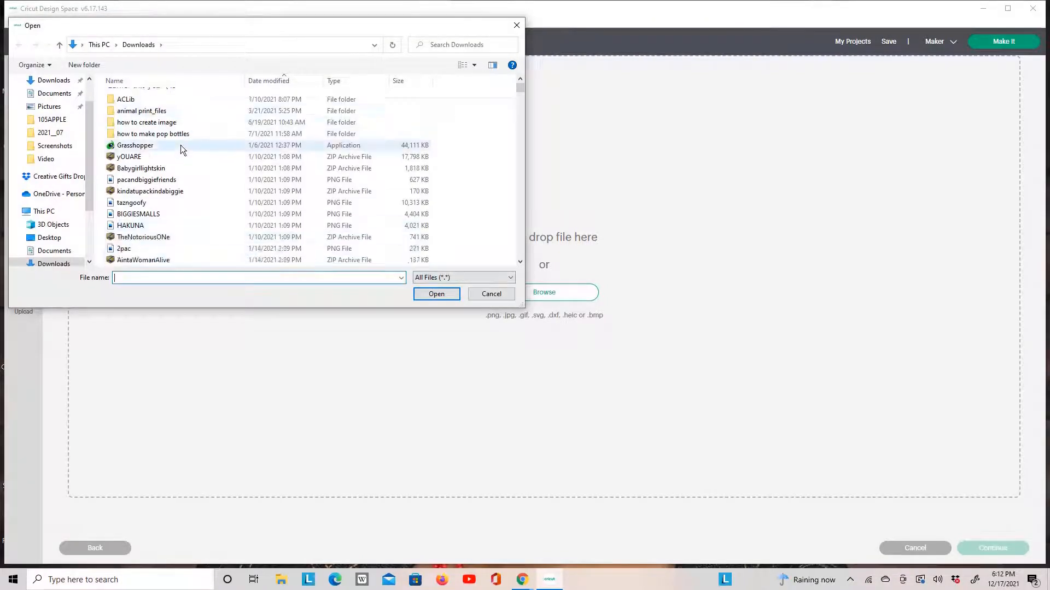
pyautogui.scroll(-20, 200, 151)
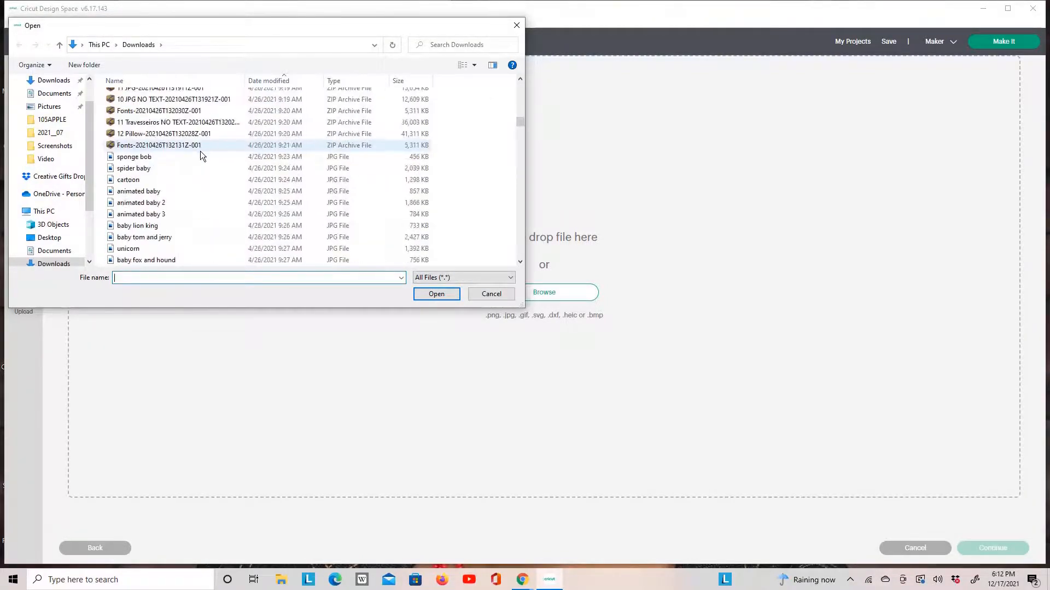
pyautogui.scroll(-20, 205, 159)
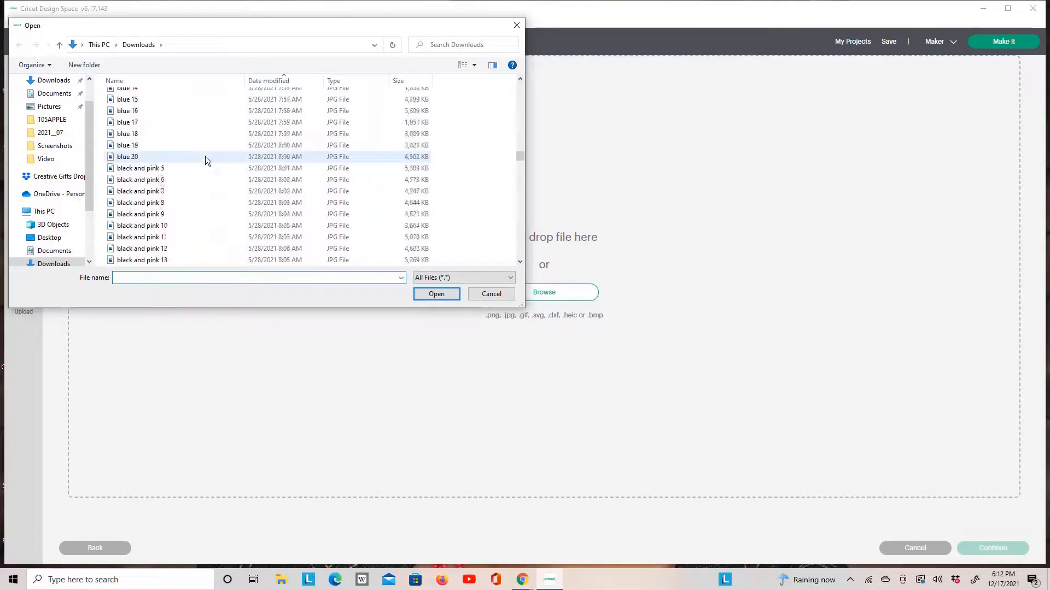
pyautogui.scroll(-20, 207, 158)
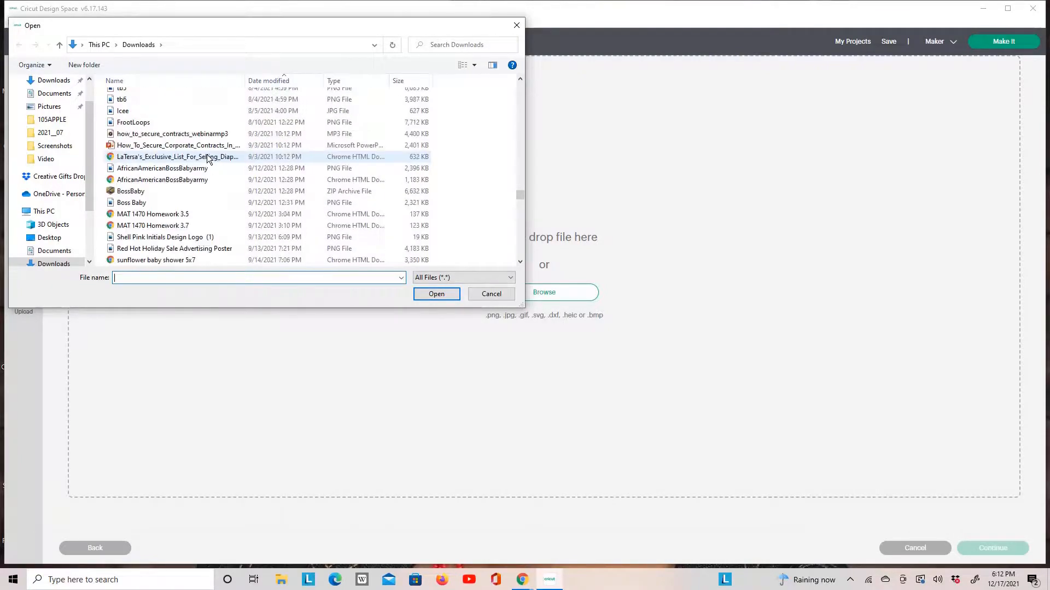
pyautogui.scroll(-20, 198, 163)
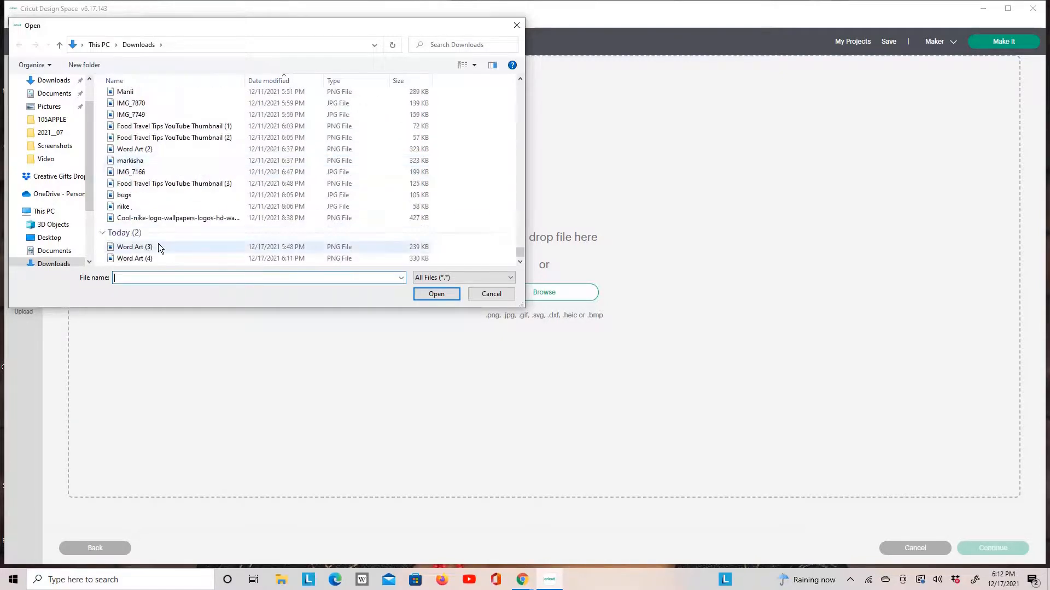
pyautogui.click(158, 257)
pyautogui.click(431, 295)
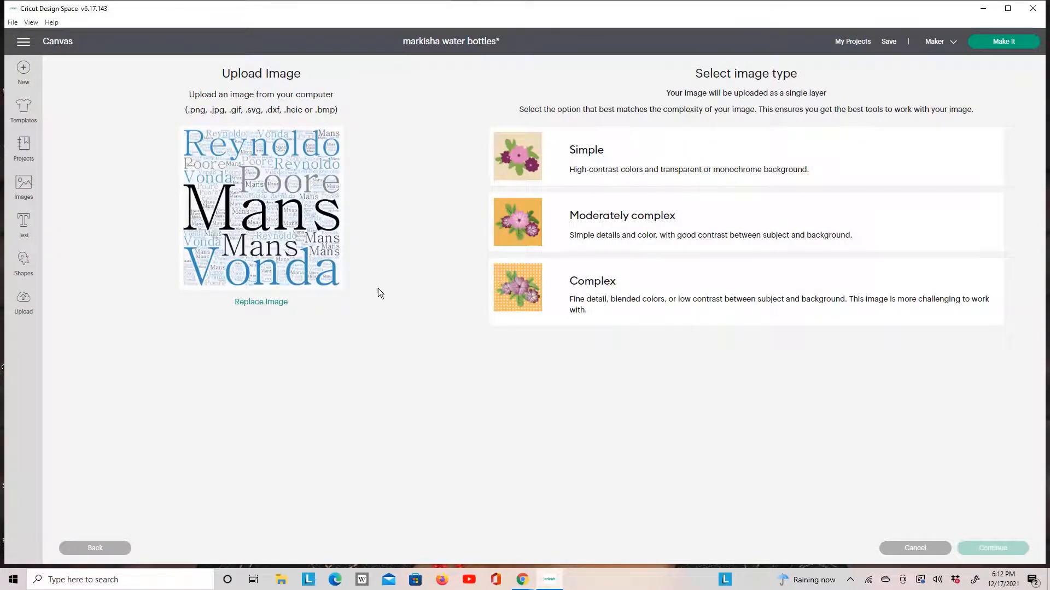
# Step: Upload the image as Complex with its background kept, using the Print Then Cut type
pyautogui.click(525, 293)
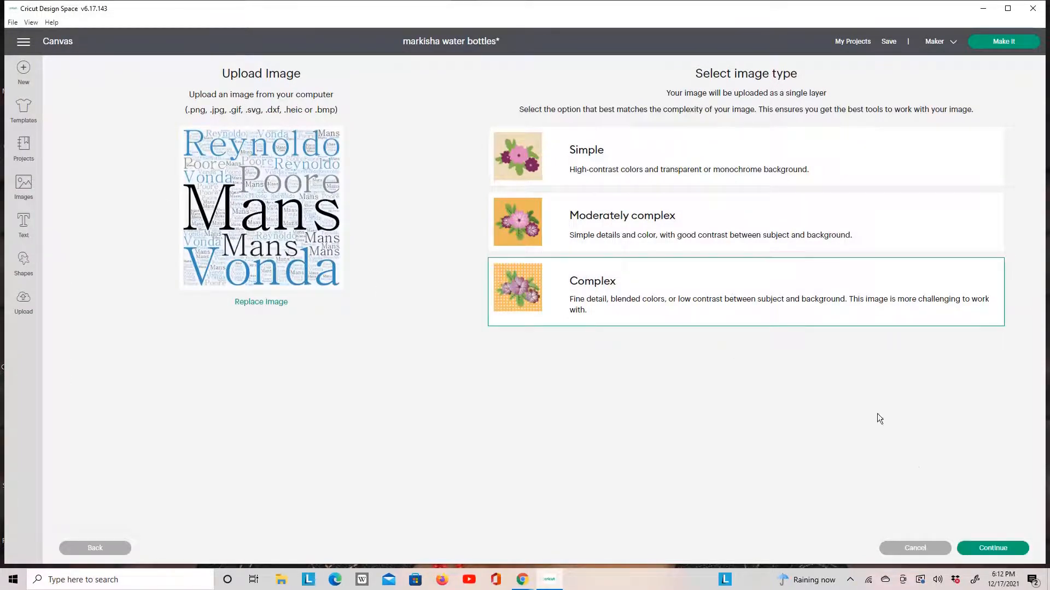
pyautogui.click(994, 549)
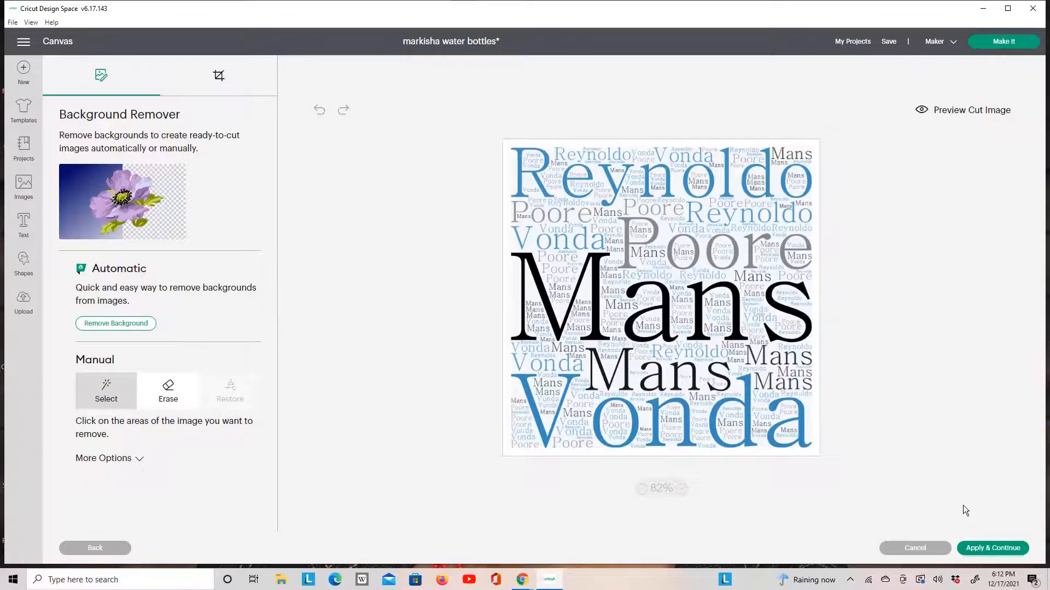
pyautogui.click(989, 549)
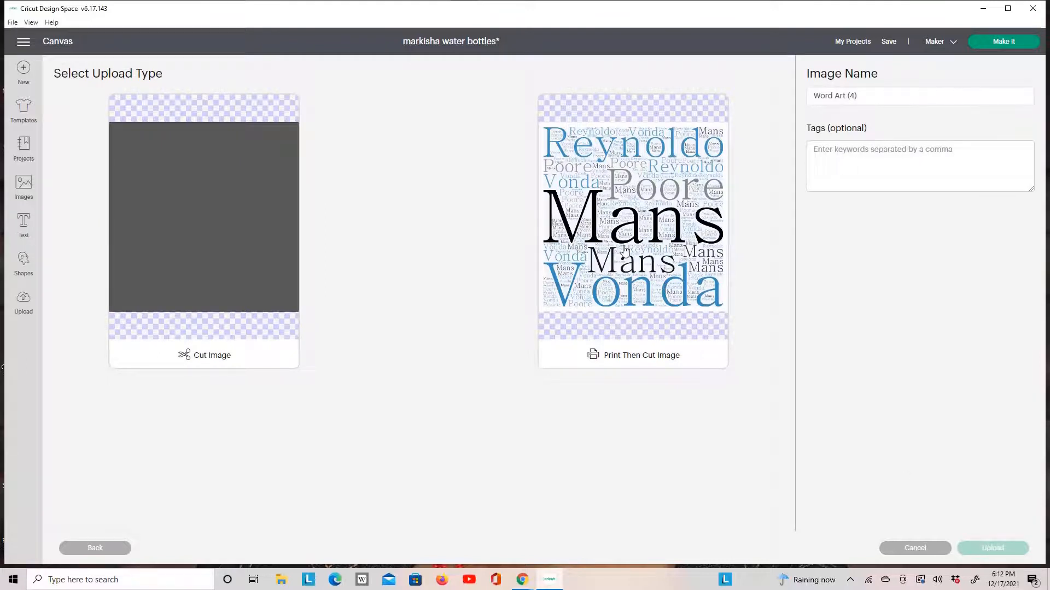
pyautogui.click(650, 225)
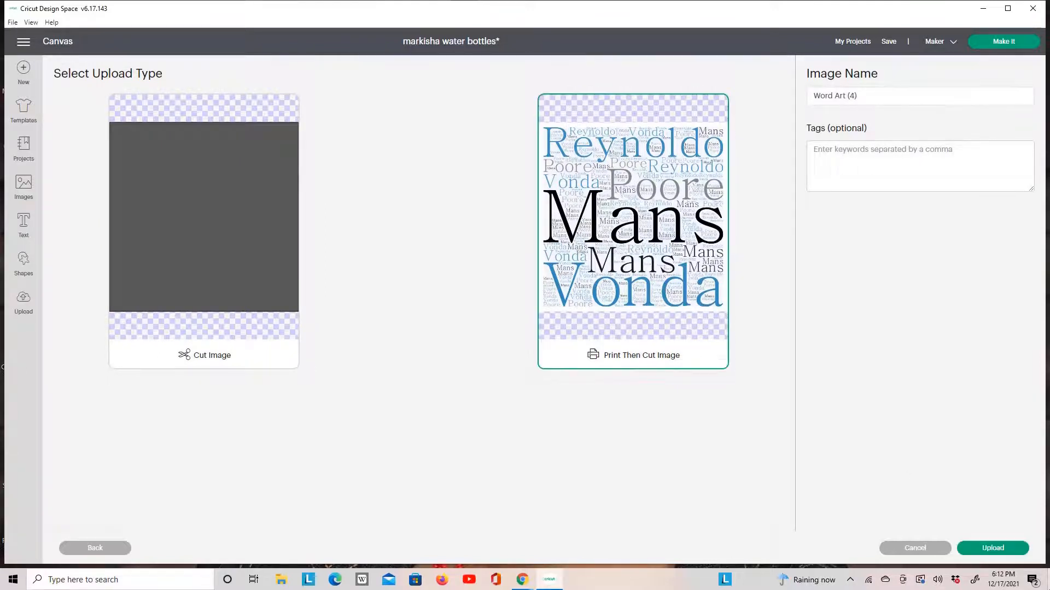
pyautogui.click(977, 553)
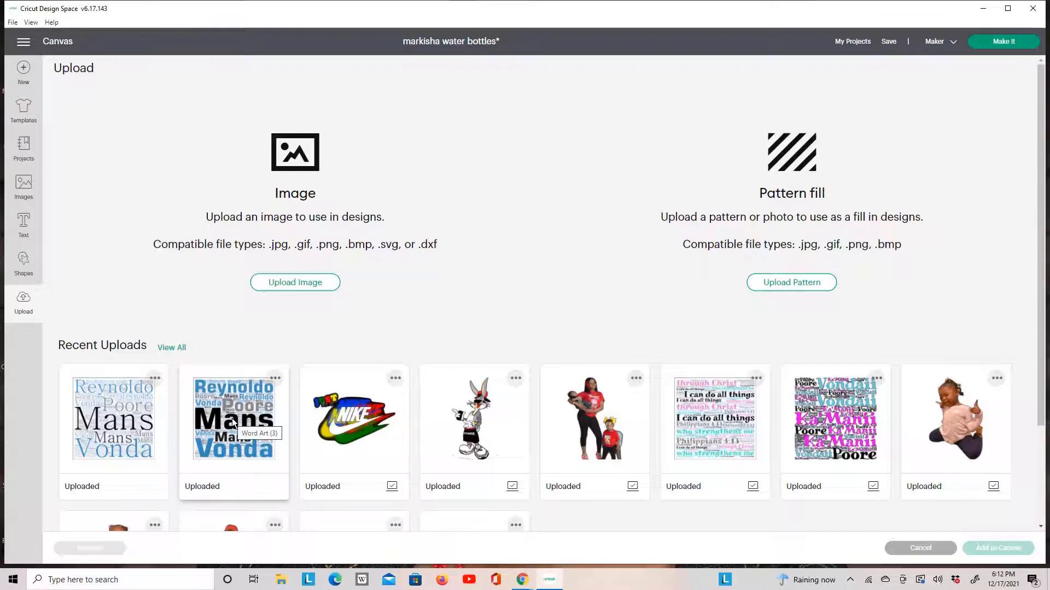
# Step: Add the uploaded Word Art (4) image to the canvas and move it into the empty area
pyautogui.click(23, 227)
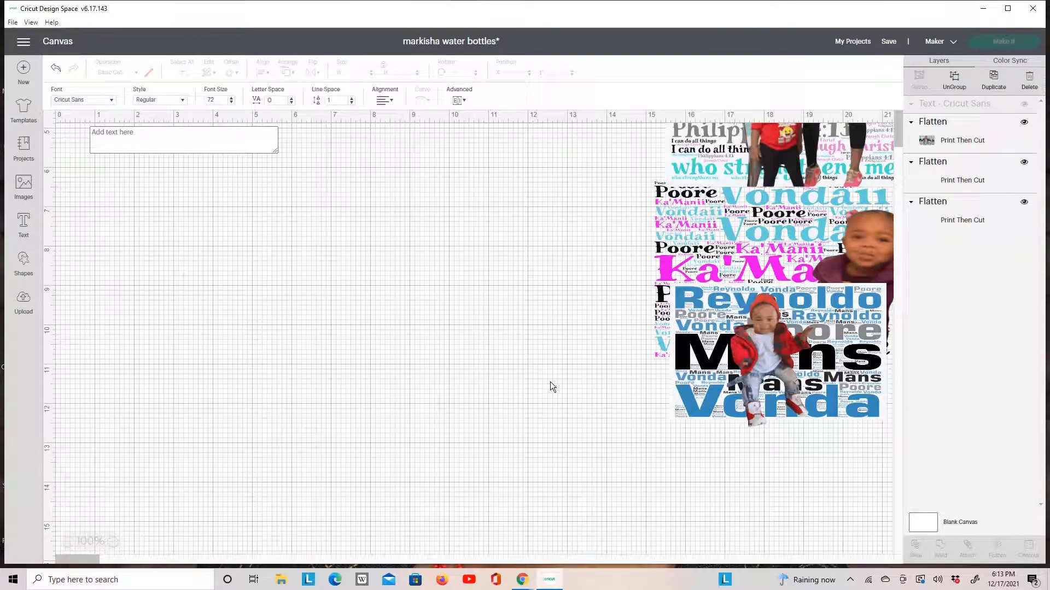
pyautogui.click(23, 305)
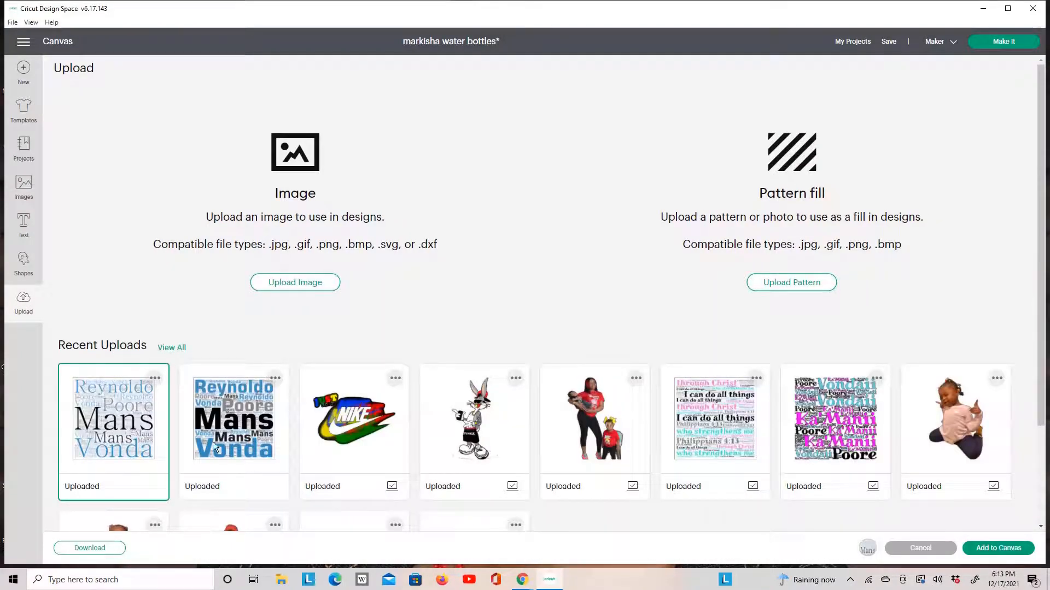
pyautogui.click(1004, 555)
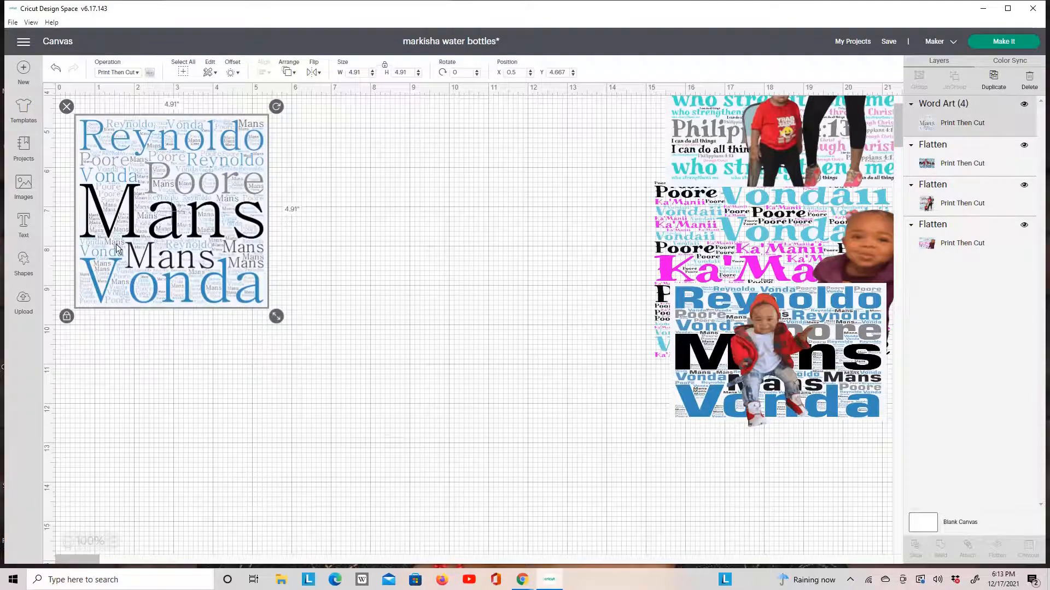
pyautogui.moveTo(115, 244); pyautogui.dragTo(201, 309)
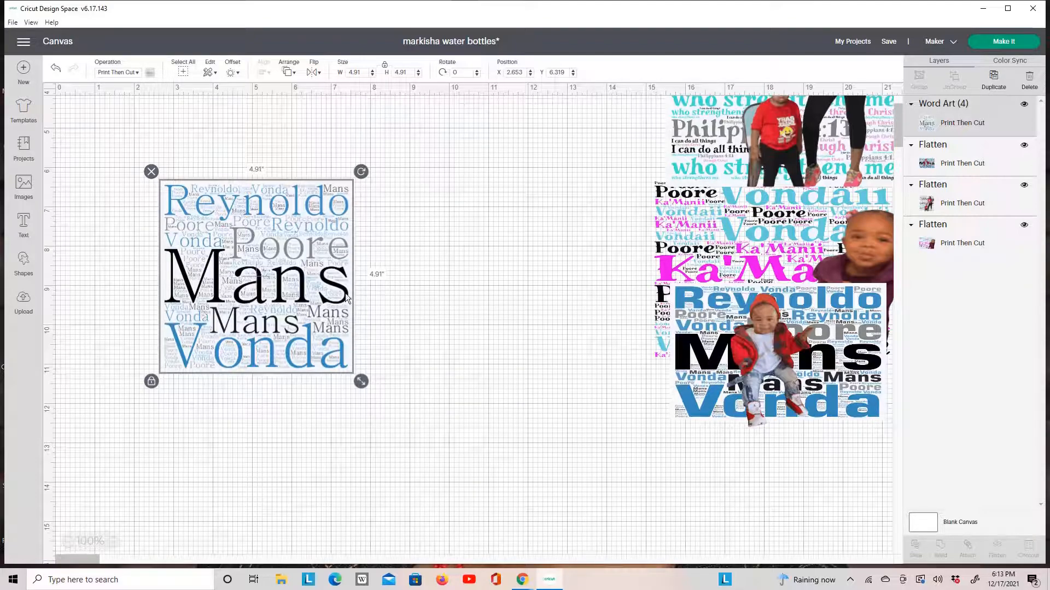
pyautogui.moveTo(333, 291); pyautogui.dragTo(345, 307)
# Step: Move the flattened blue-and-black design to a clear spot, unflatten it, and pull the child's photo off the word art
pyautogui.moveTo(787, 347); pyautogui.dragTo(532, 366)
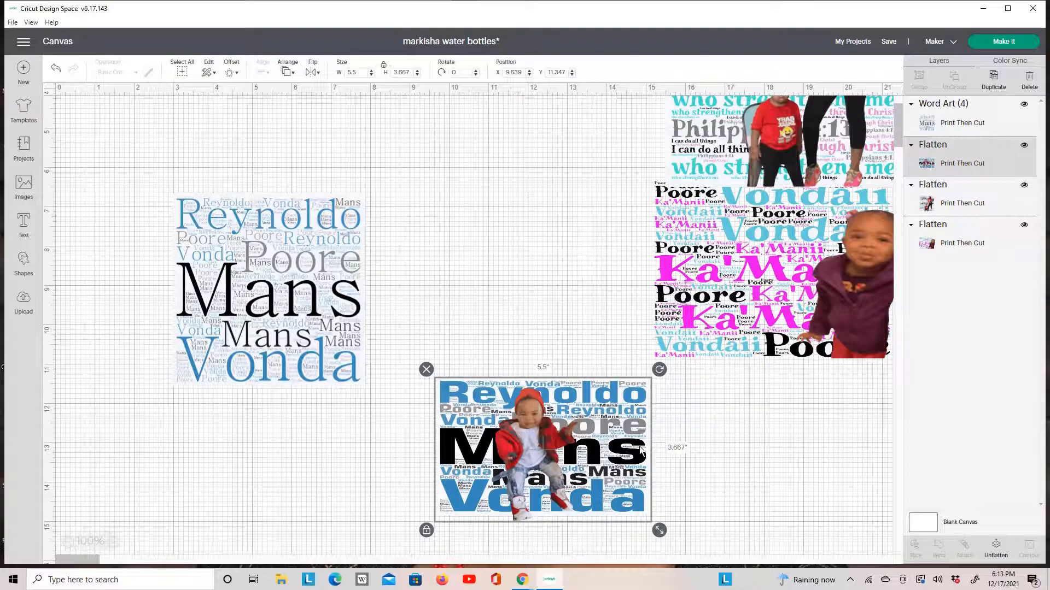
pyautogui.click(995, 548)
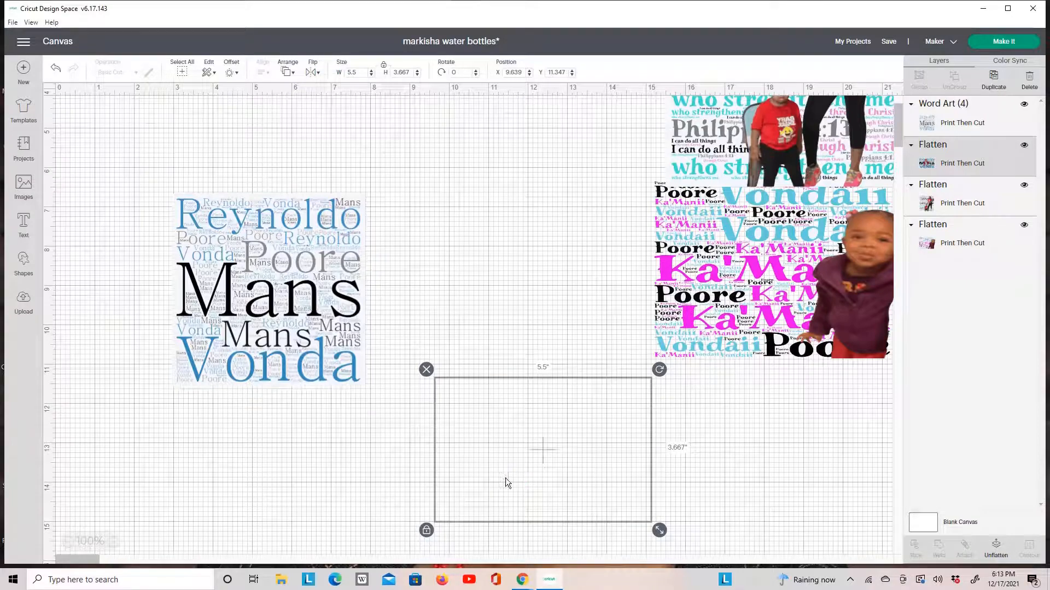
pyautogui.moveTo(469, 459); pyautogui.dragTo(776, 457)
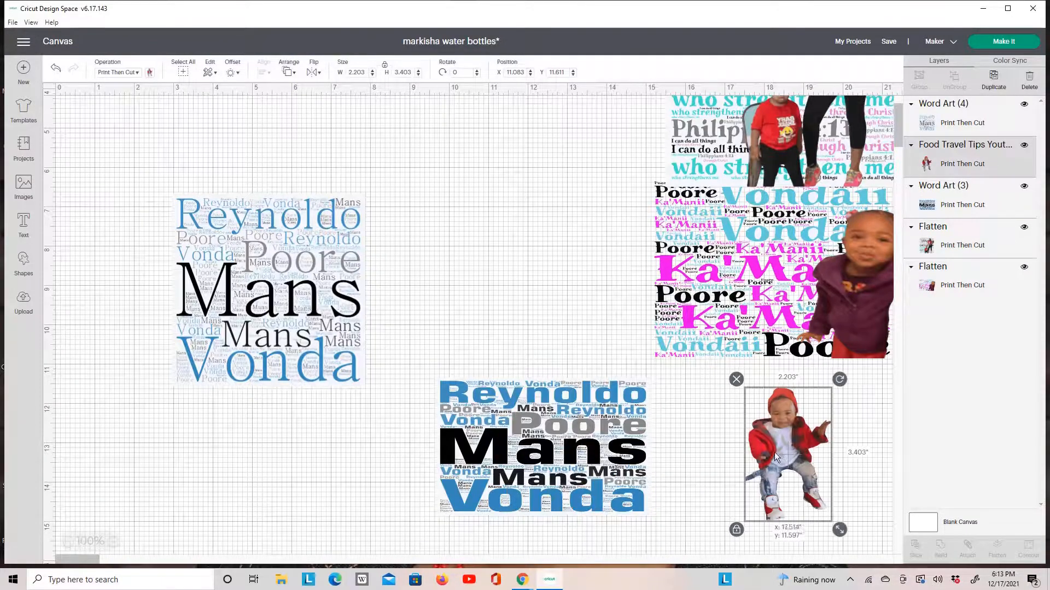
# Step: Unlock the proportions of the Word Art (4) image and set its width to 5.5 inches
pyautogui.click(565, 451)
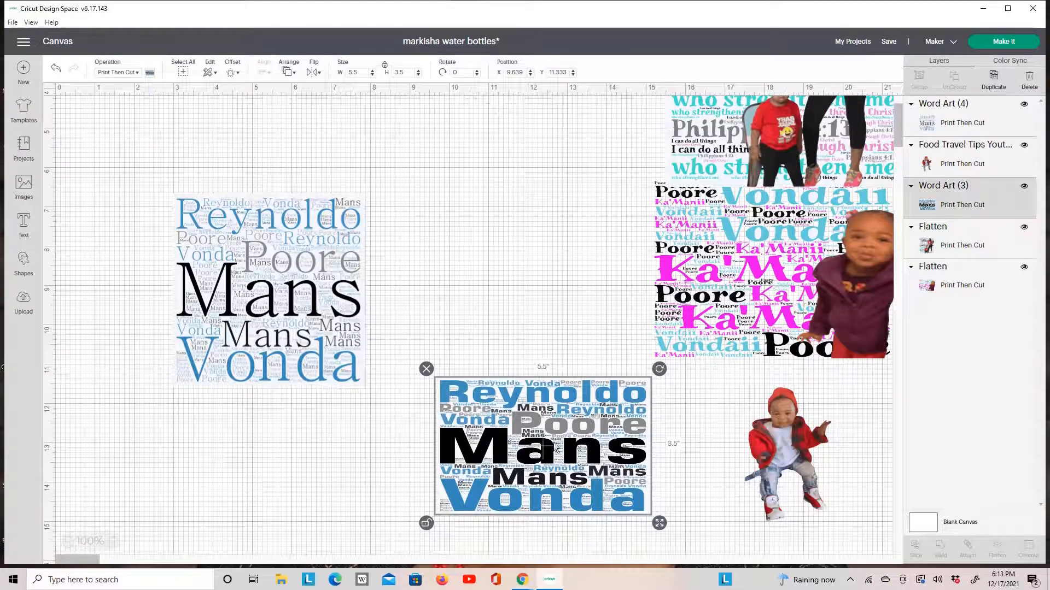
pyautogui.click(246, 274)
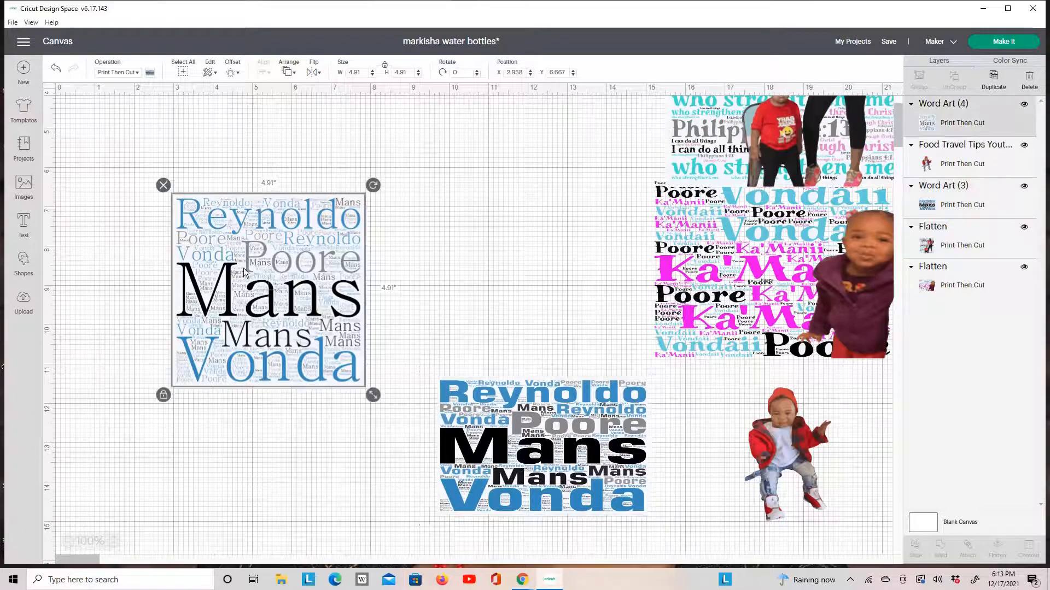
pyautogui.click(163, 396)
pyautogui.press('BackSpace')
pyautogui.press('BackSpace')
pyautogui.write('5.5')
# Step: Set the height of the Word Art (4) image to 3.5 inches and dismiss the desktop notification
pyautogui.click(407, 79)
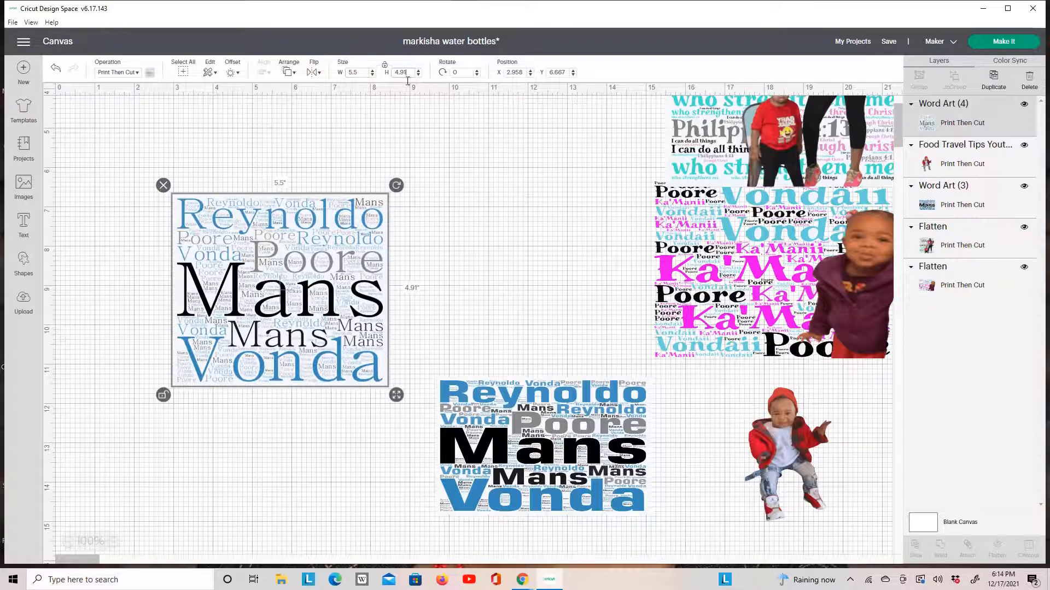
pyautogui.press('BackSpace')
pyautogui.press('BackSpace')
pyautogui.press('BackSpace')
pyautogui.press('BackSpace')
pyautogui.write('3.5')
pyautogui.press('Return')
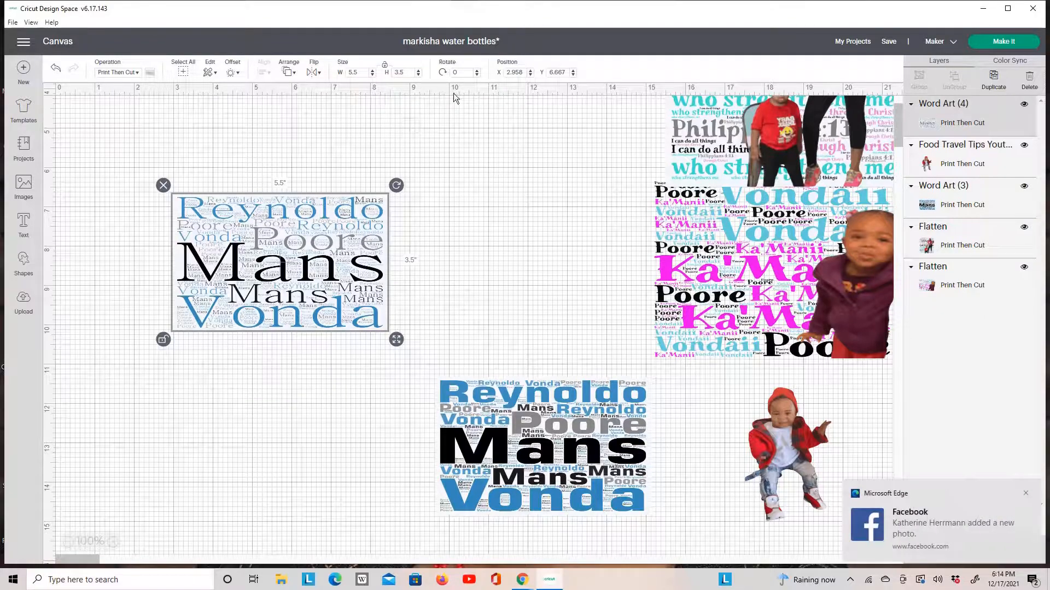
pyautogui.click(1025, 494)
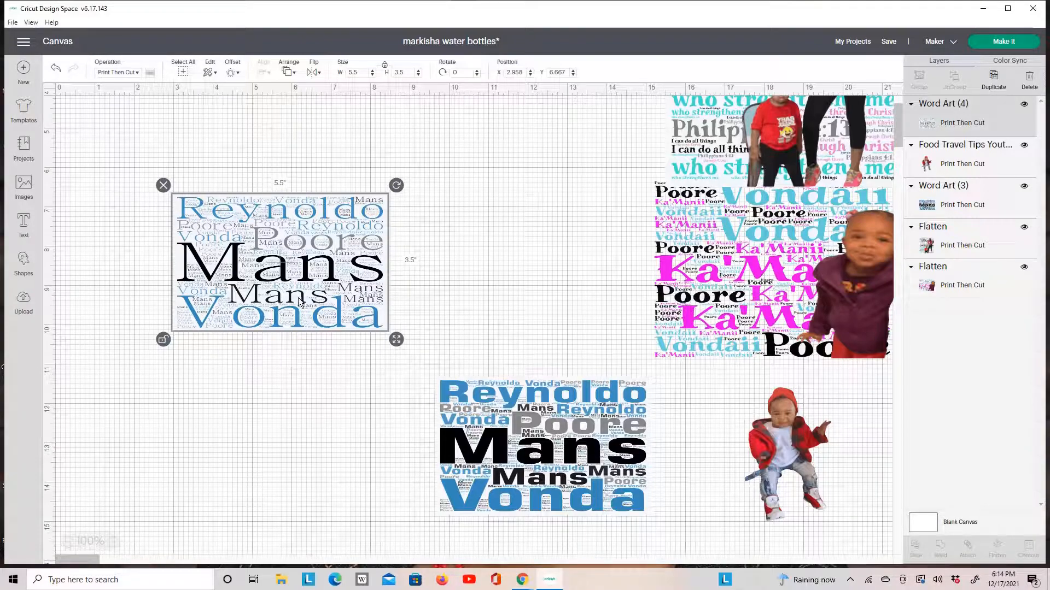
# Step: Move the bold word art aside and bring the child's photo next to the Word Art (4) image
pyautogui.moveTo(295, 307); pyautogui.dragTo(303, 292)
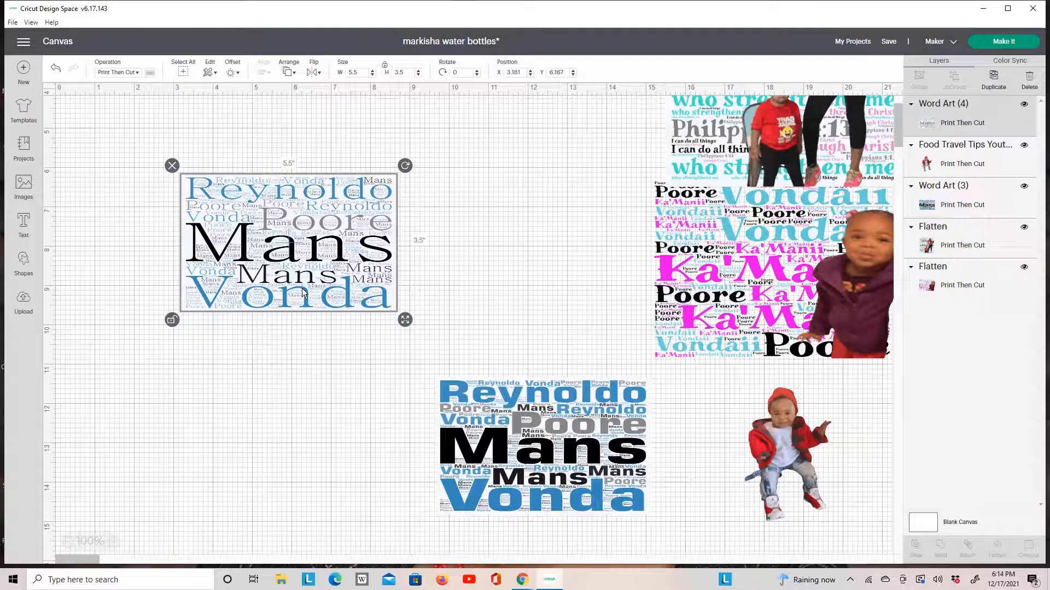
pyautogui.moveTo(493, 410); pyautogui.dragTo(601, 456)
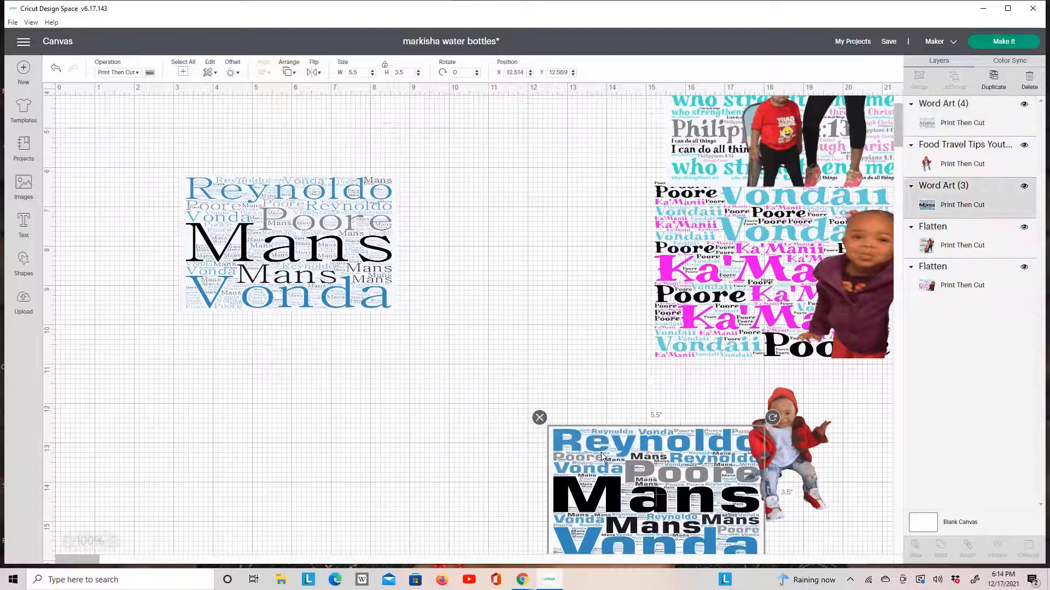
pyautogui.moveTo(791, 440); pyautogui.dragTo(296, 403)
pyautogui.moveTo(633, 526); pyautogui.dragTo(673, 470)
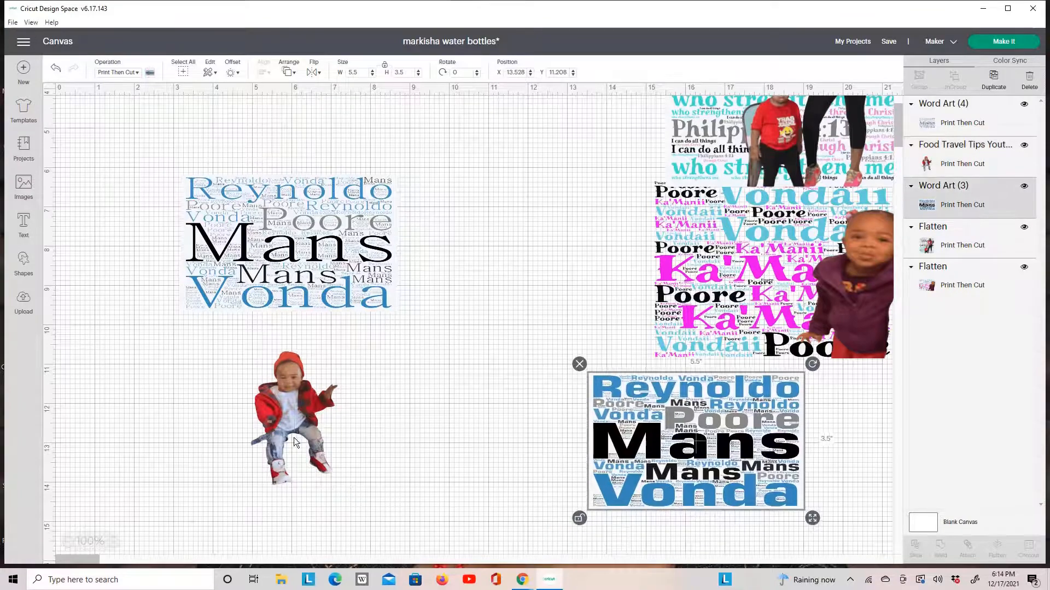
pyautogui.moveTo(296, 442); pyautogui.dragTo(482, 371)
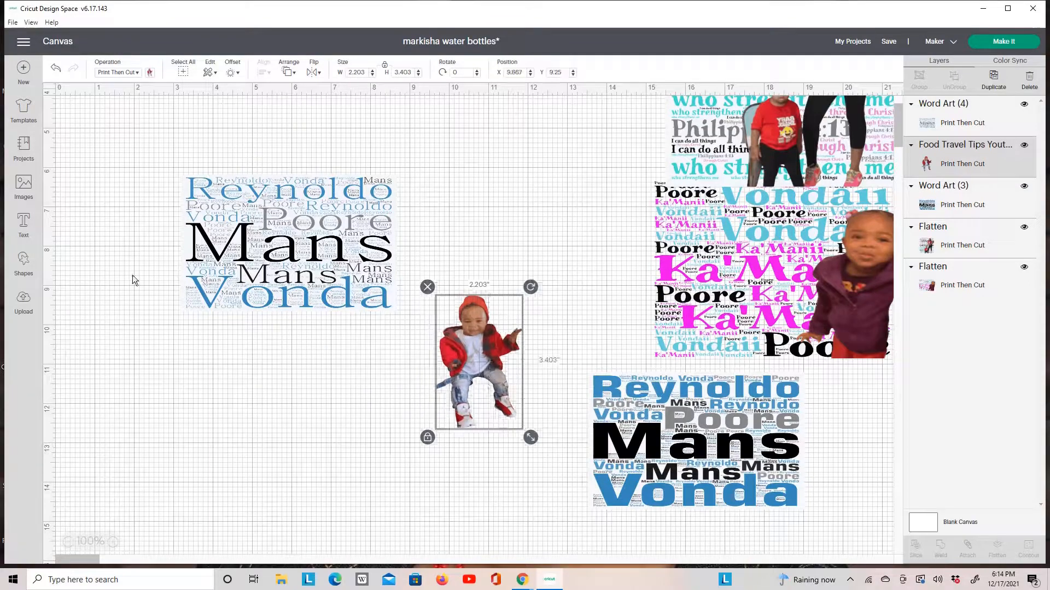
pyautogui.click(22, 305)
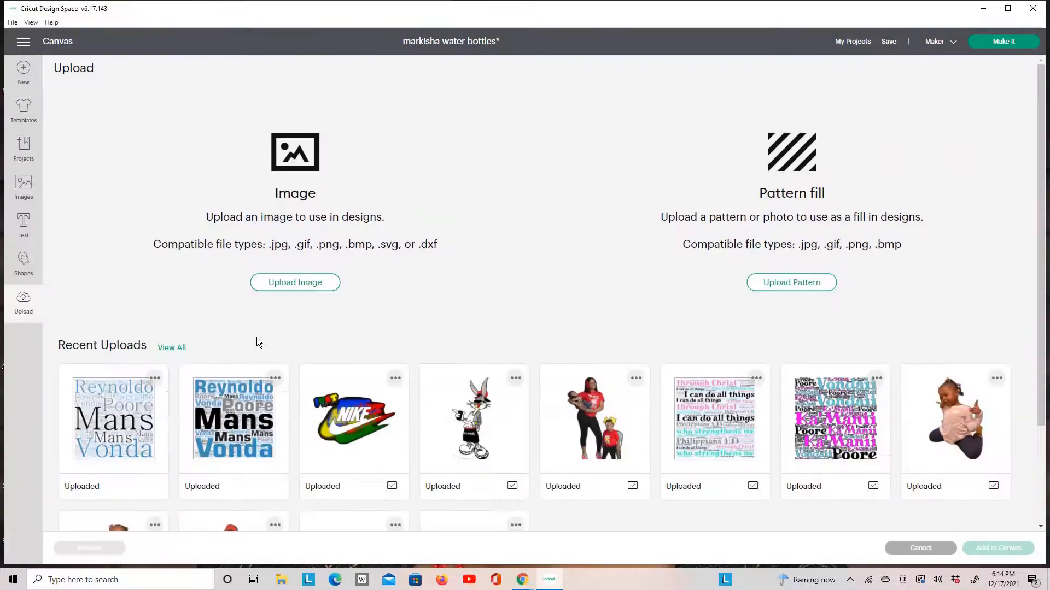
pyautogui.click(178, 349)
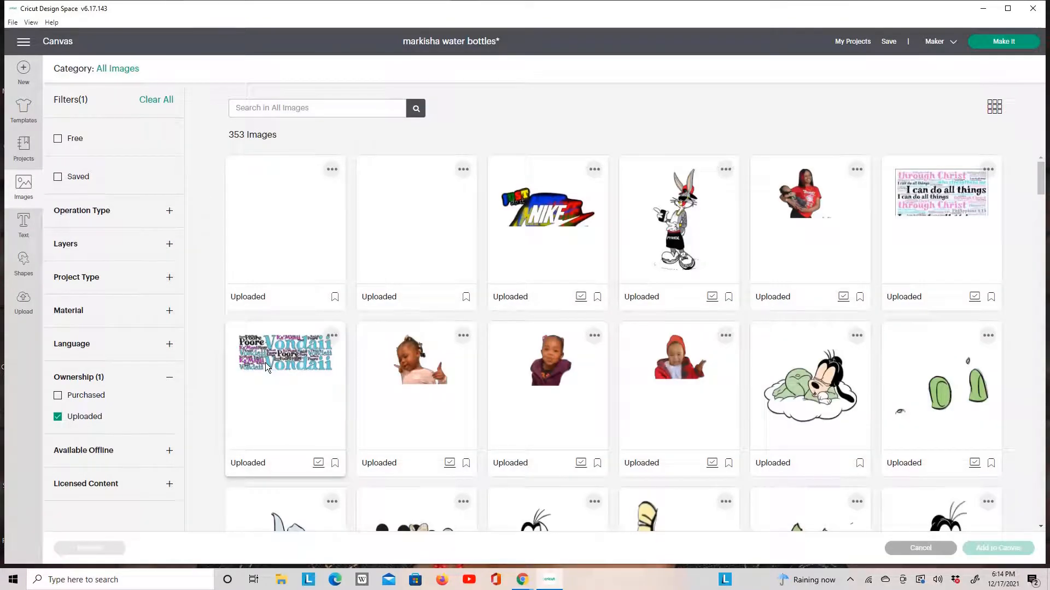
pyautogui.scroll(-3, 265, 363)
pyautogui.scroll(3, 241, 344)
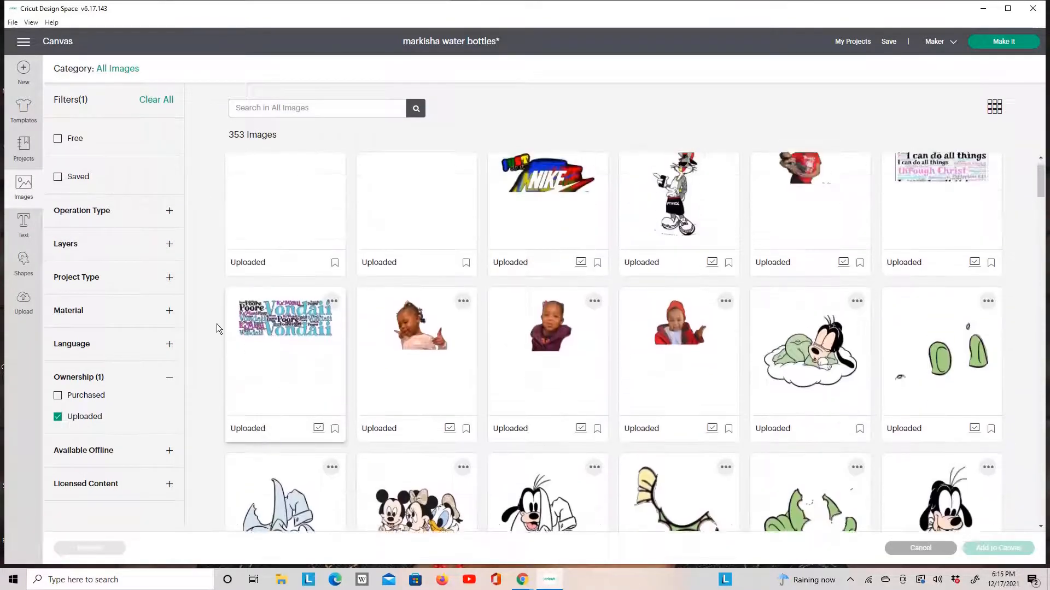
pyautogui.click(24, 230)
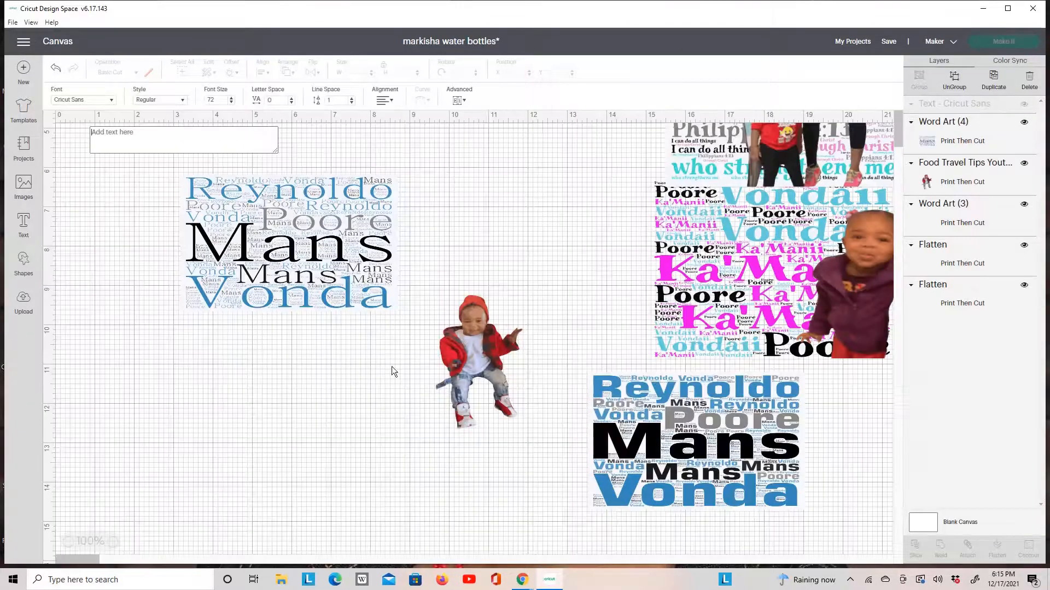
pyautogui.moveTo(488, 372); pyautogui.dragTo(414, 382)
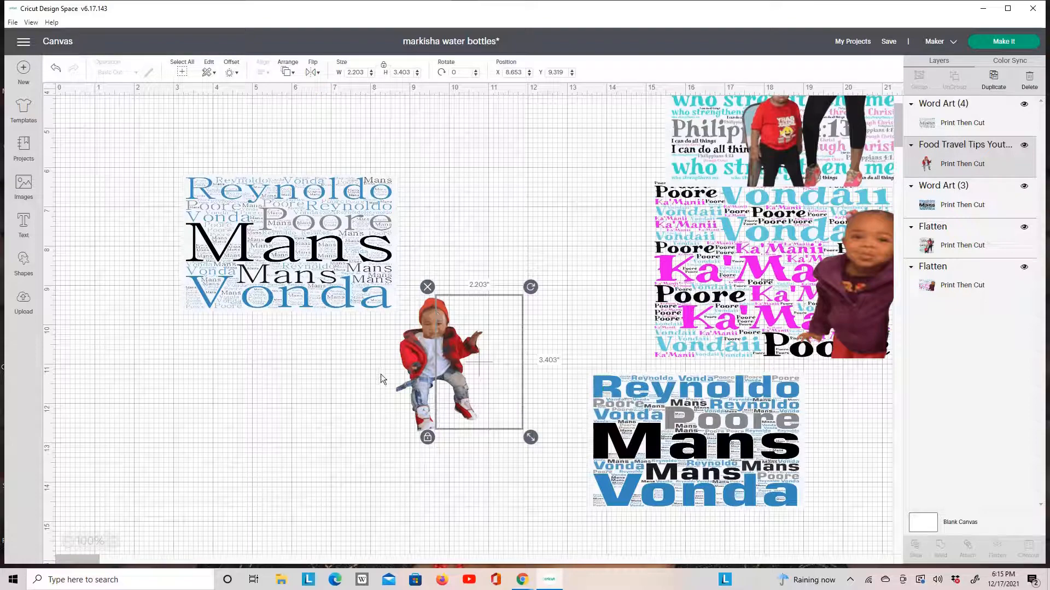
pyautogui.moveTo(407, 356); pyautogui.dragTo(439, 351)
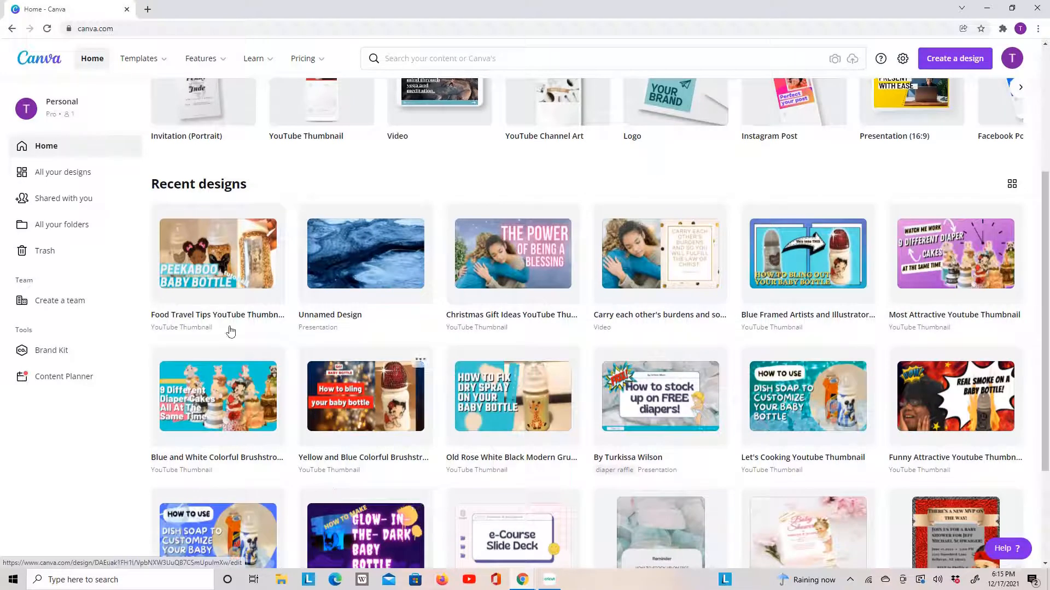
# Step: In Canva, open the Food Travel Tips YouTube Thumbnail design and place the uploaded photo of the child in the red jacket on a new page
pyautogui.click(217, 271)
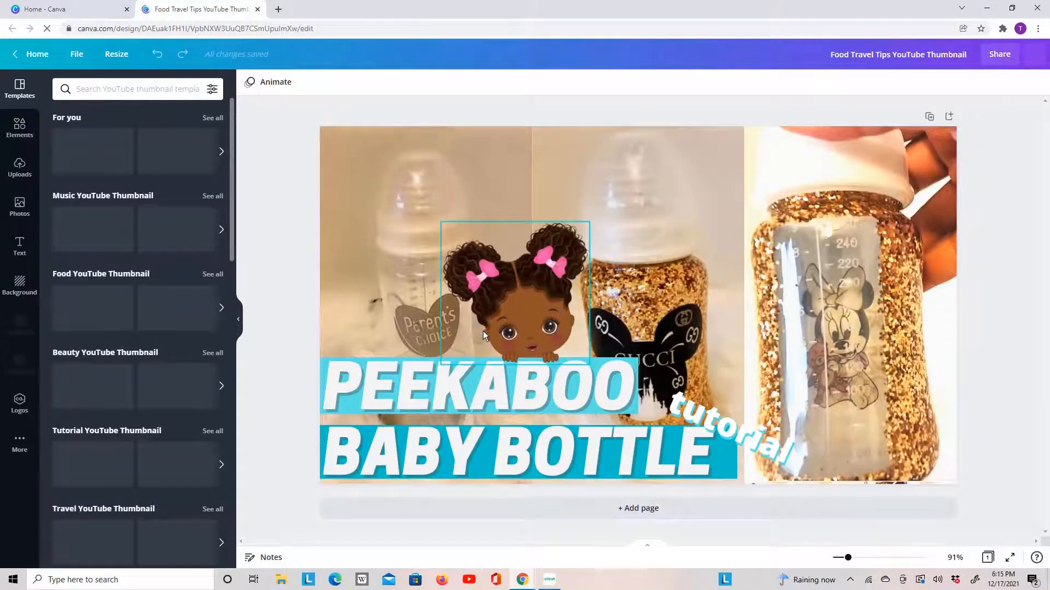
pyautogui.click(639, 513)
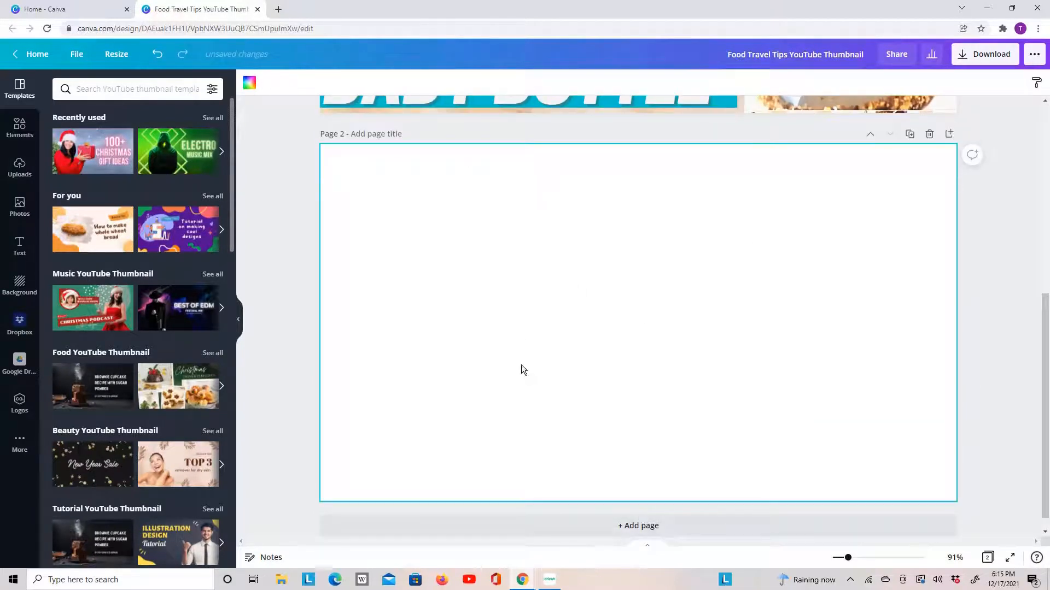
pyautogui.click(19, 168)
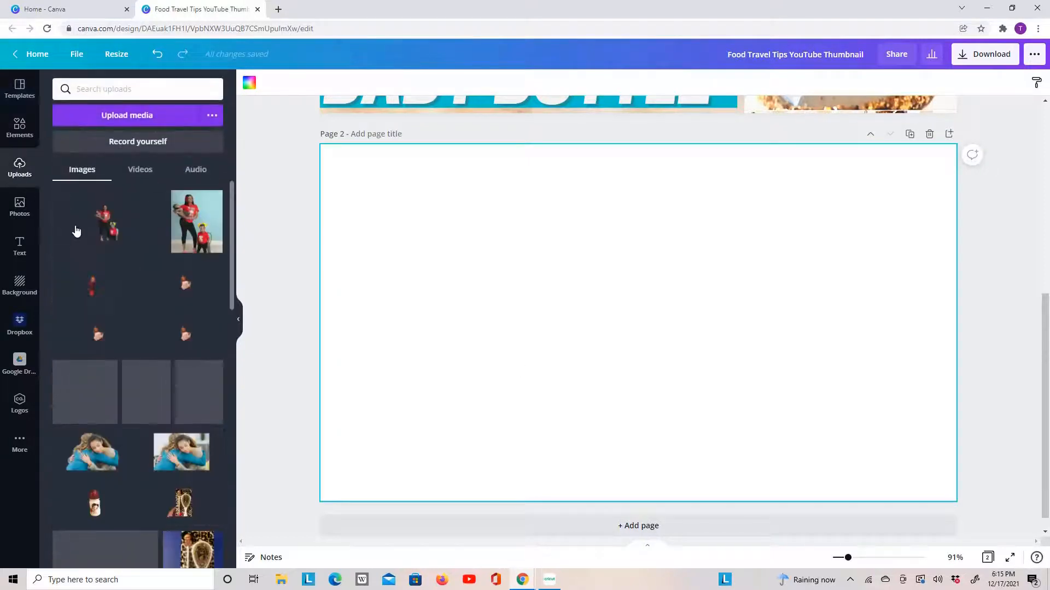
pyautogui.scroll(-2, 115, 290)
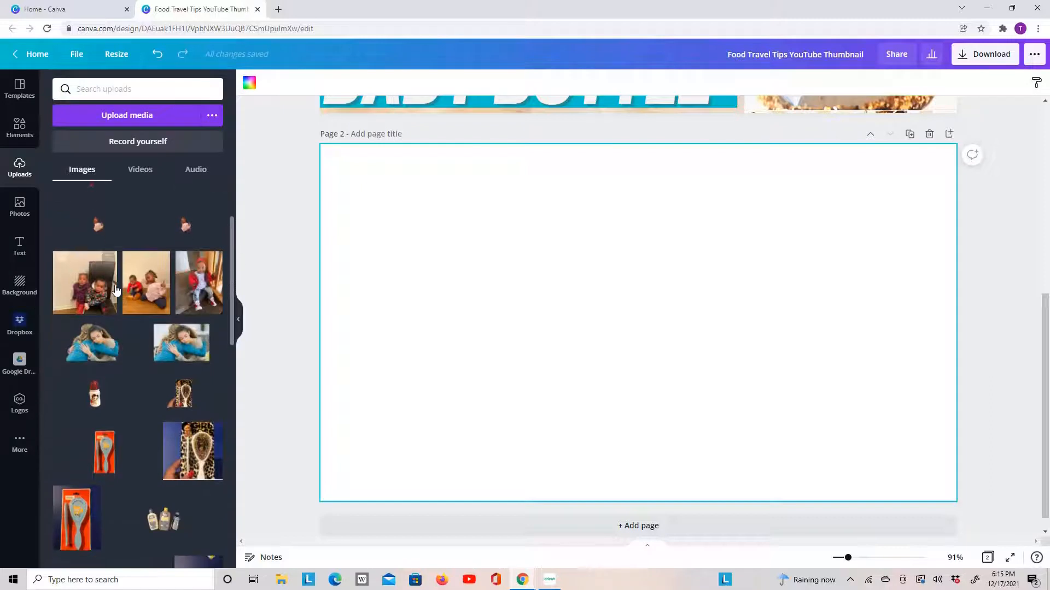
pyautogui.click(185, 281)
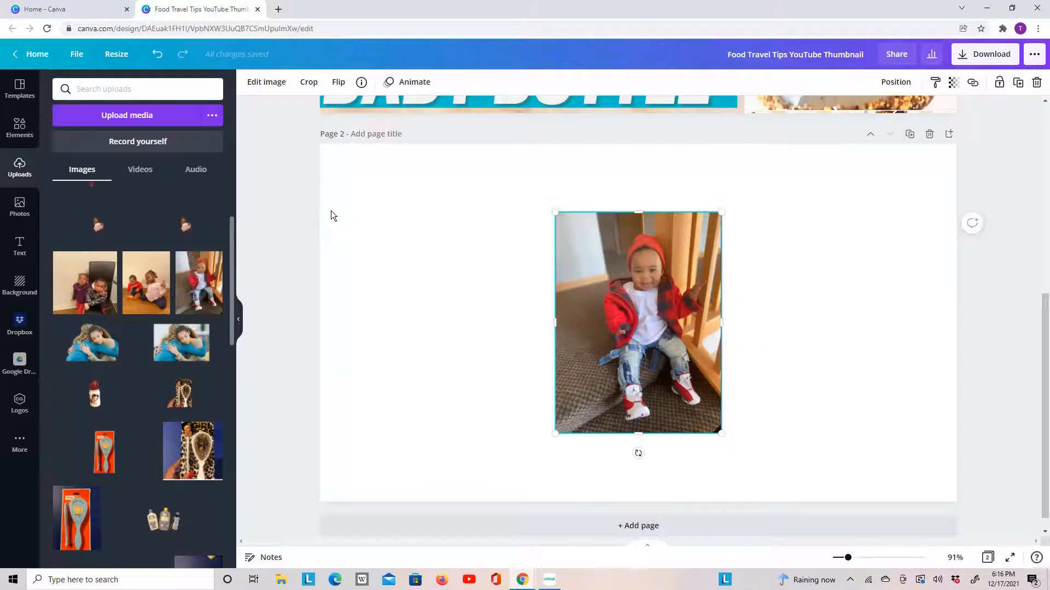
# Step: Remove the background from the child's photo on page 2 with the Background Remover
pyautogui.scroll(1, 330, 211)
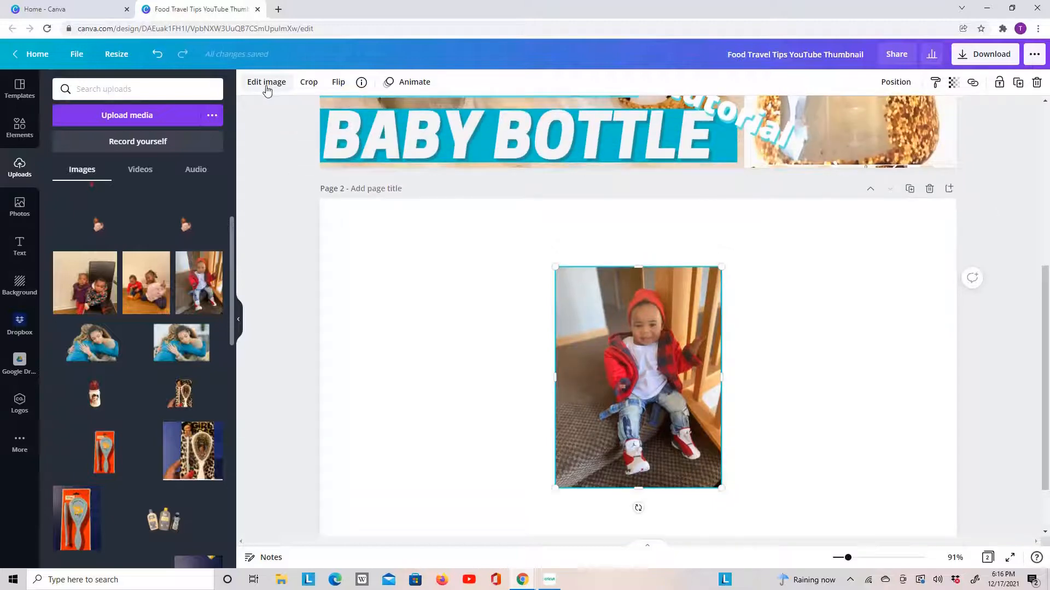
pyautogui.click(267, 87)
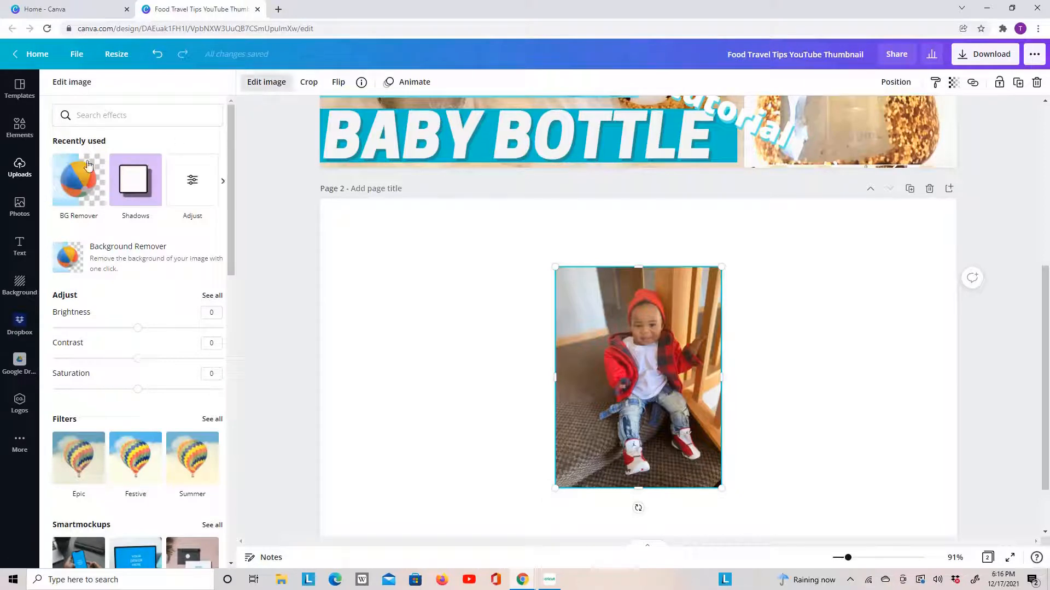
pyautogui.click(62, 265)
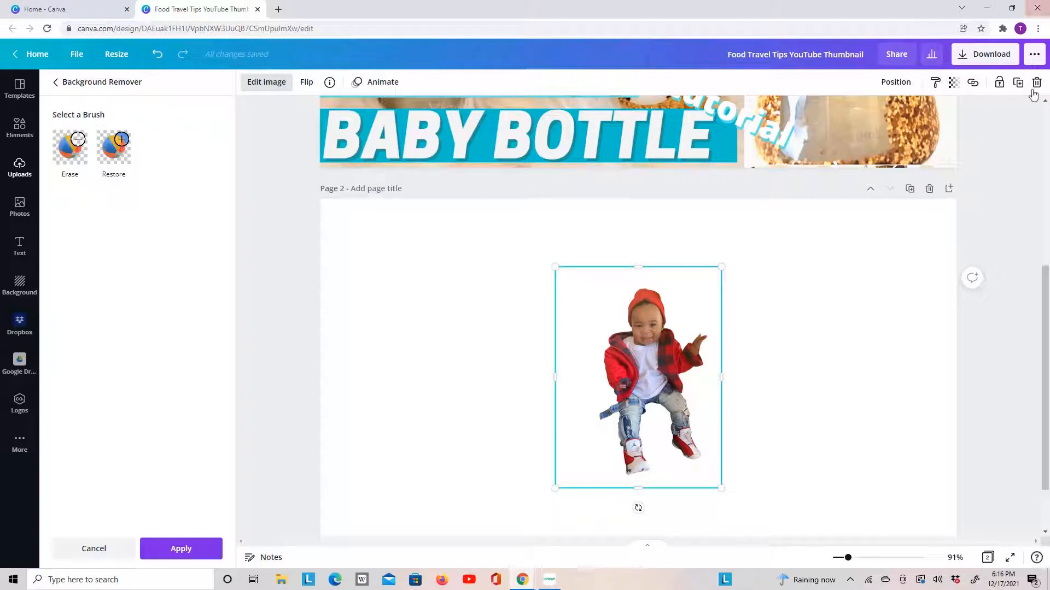
# Step: Download only page 2 as a PNG with a transparent background
pyautogui.click(987, 55)
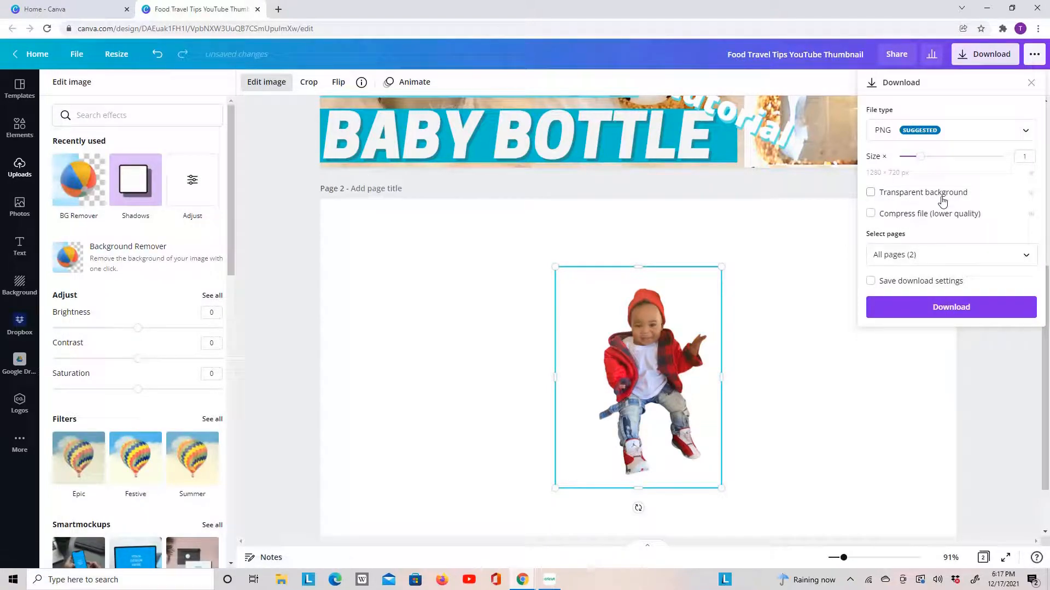
pyautogui.click(870, 193)
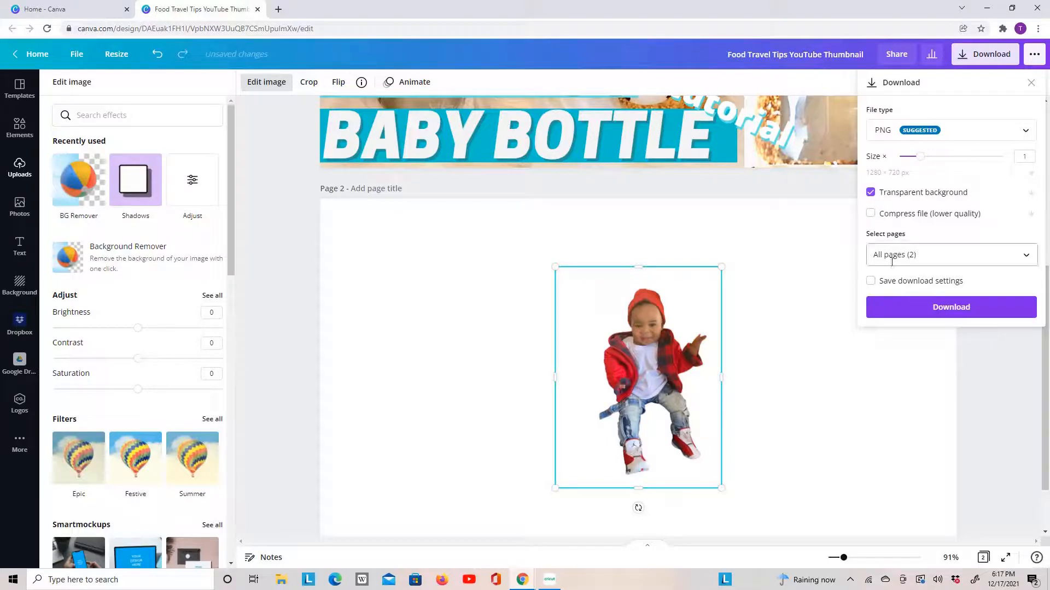
pyautogui.click(975, 259)
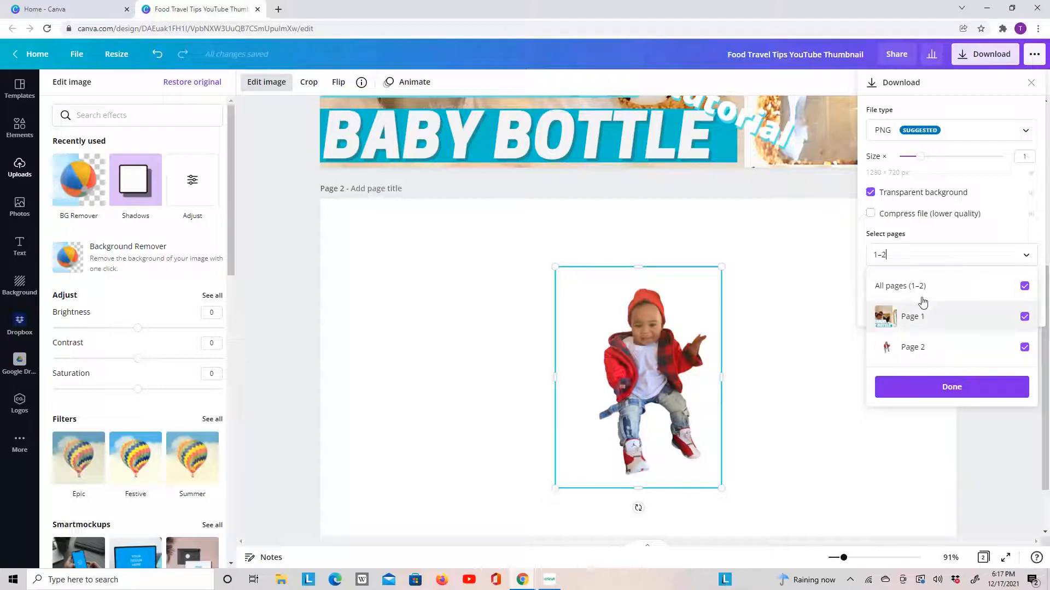
pyautogui.click(1024, 287)
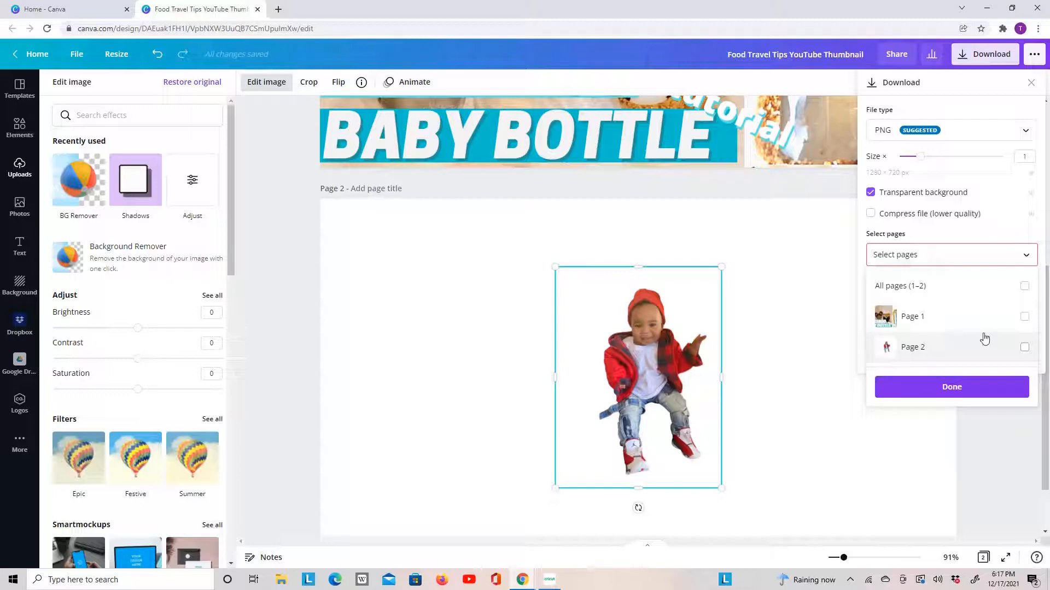
pyautogui.click(1024, 347)
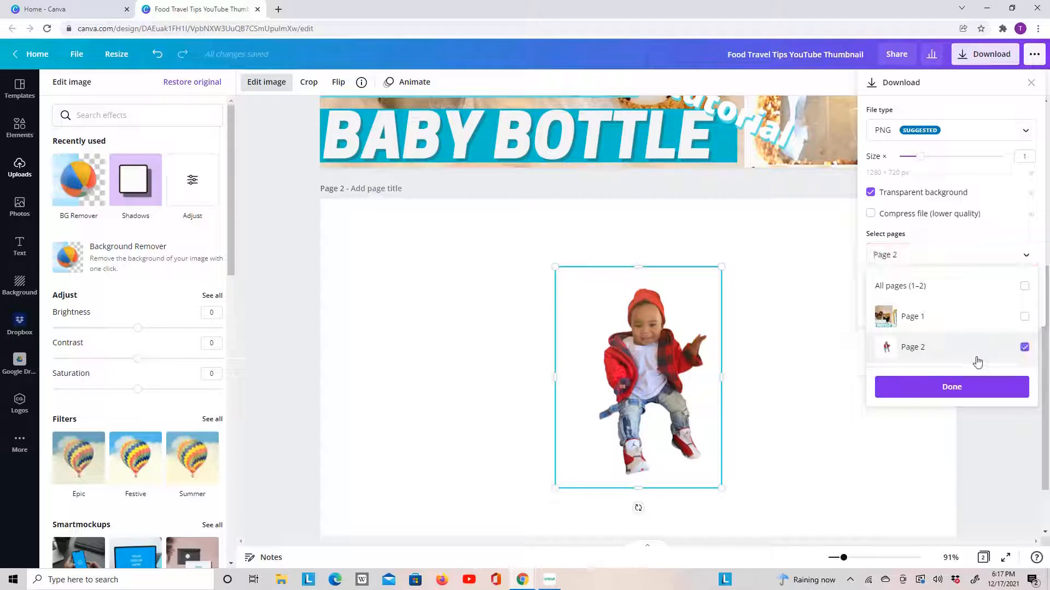
pyautogui.click(956, 395)
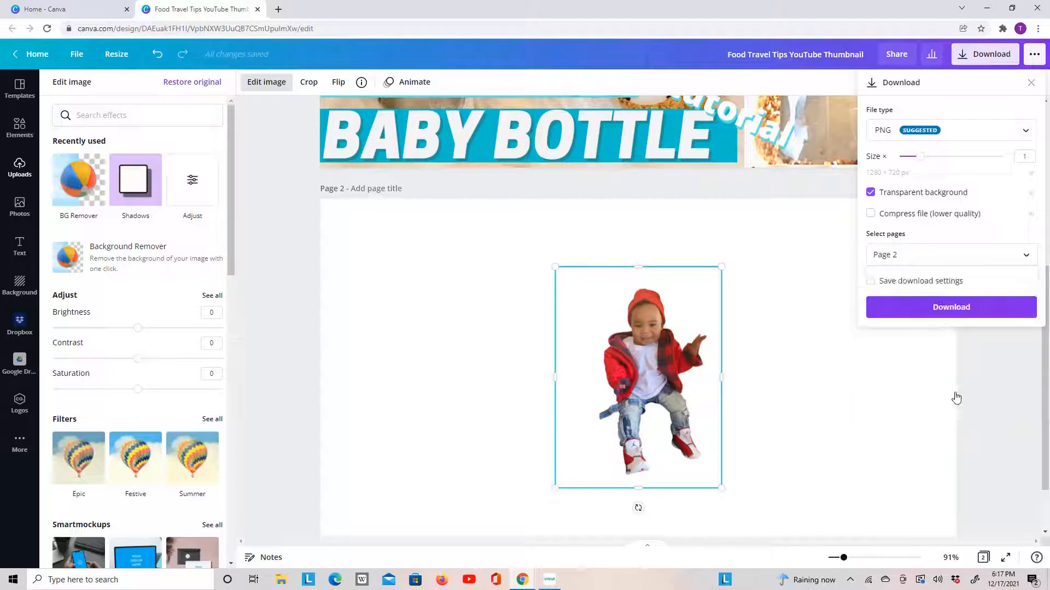
pyautogui.click(953, 318)
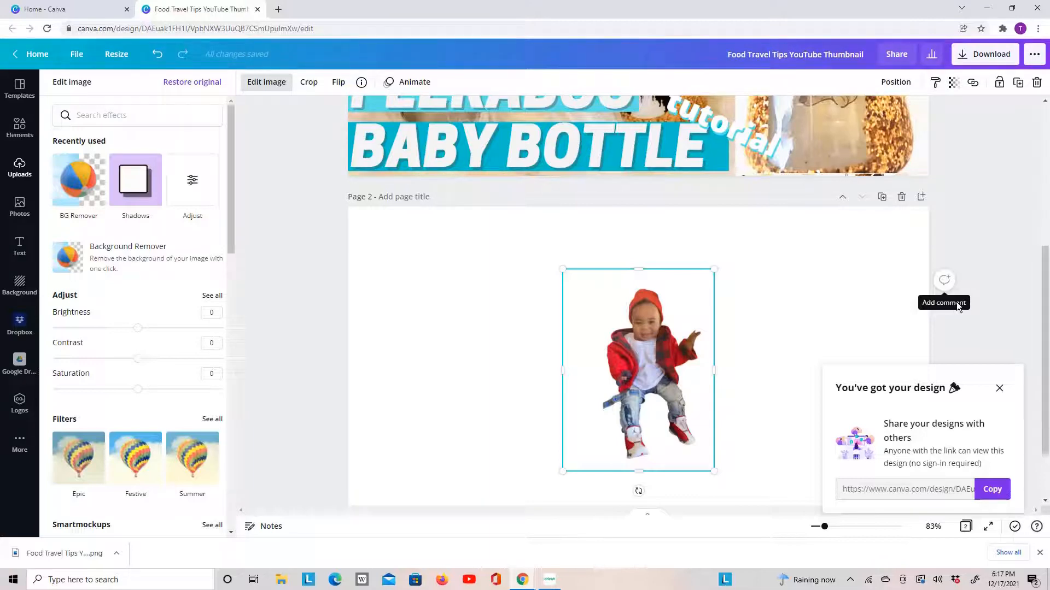
# Step: Back in Cricut Design Space, move the bold word art below the pink design and place the child's photo over it
pyautogui.click(992, 13)
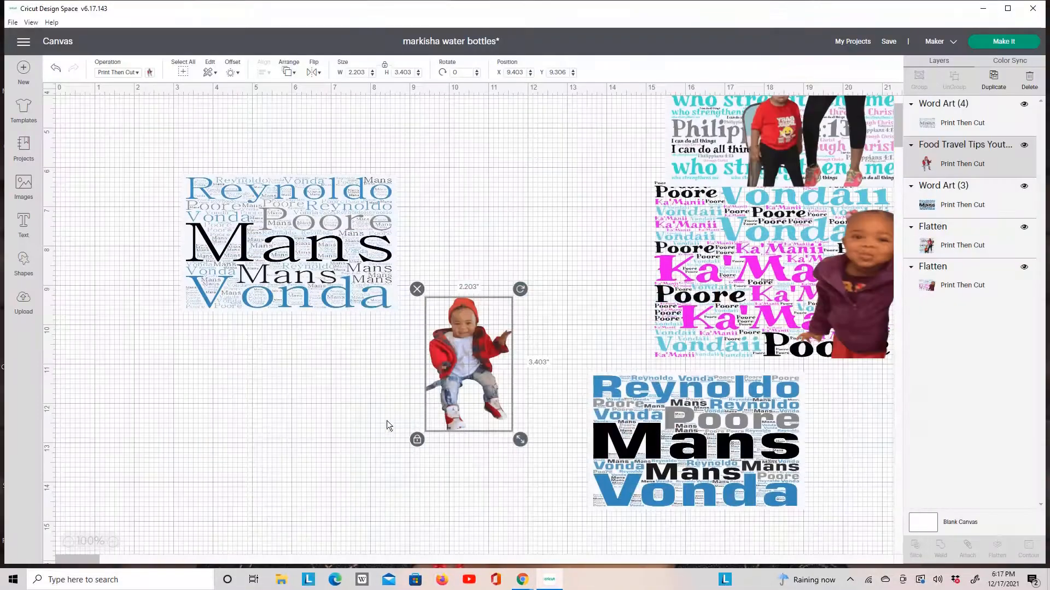
pyautogui.moveTo(462, 358); pyautogui.dragTo(704, 450)
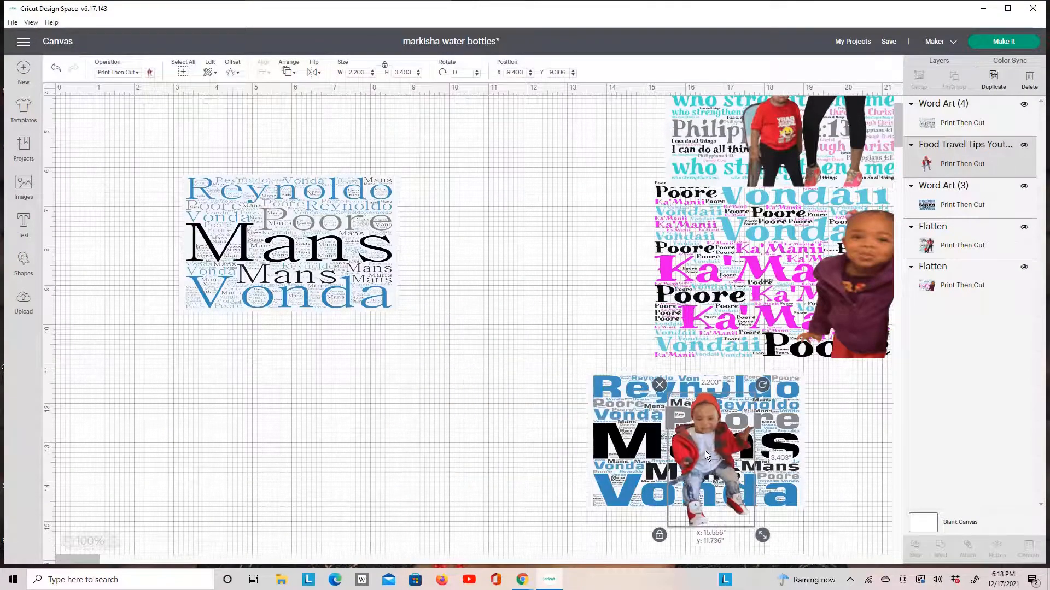
pyautogui.click(750, 435)
pyautogui.moveTo(770, 436); pyautogui.dragTo(844, 428)
pyautogui.moveTo(668, 450); pyautogui.dragTo(782, 434)
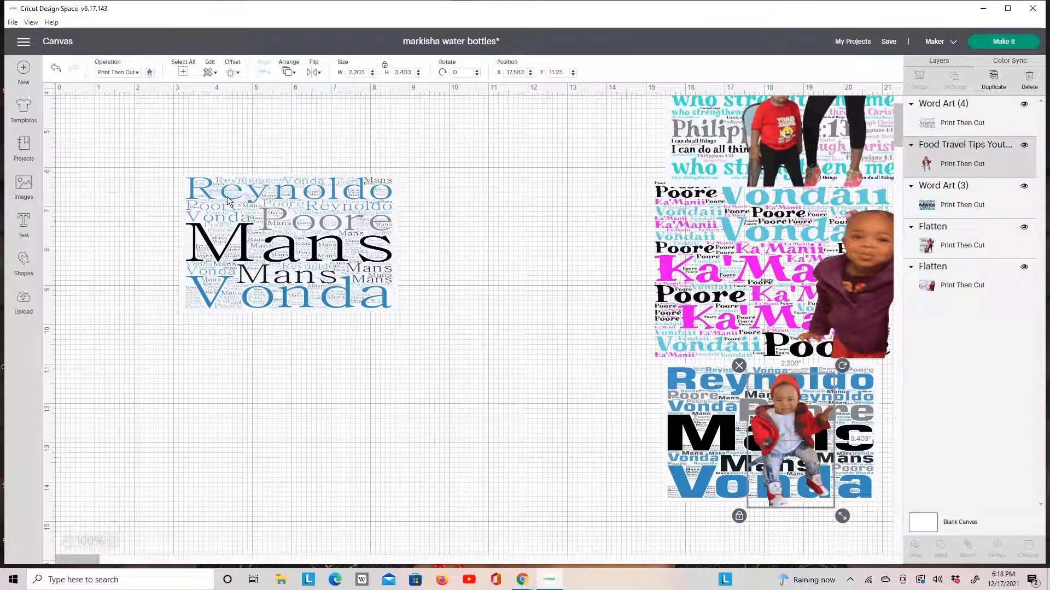
# Step: Shift the thin-lettered word art slightly and load Food Travel Tips YouTube Thumbnail (4) from the Downloads folder as an image upload
pyautogui.moveTo(215, 228); pyautogui.dragTo(256, 235)
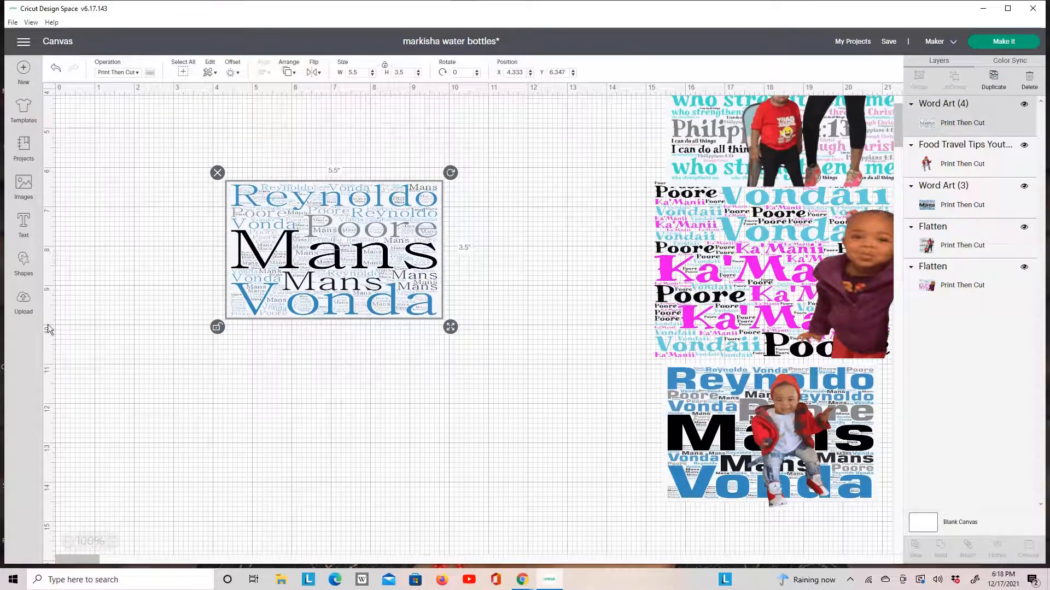
pyautogui.click(23, 301)
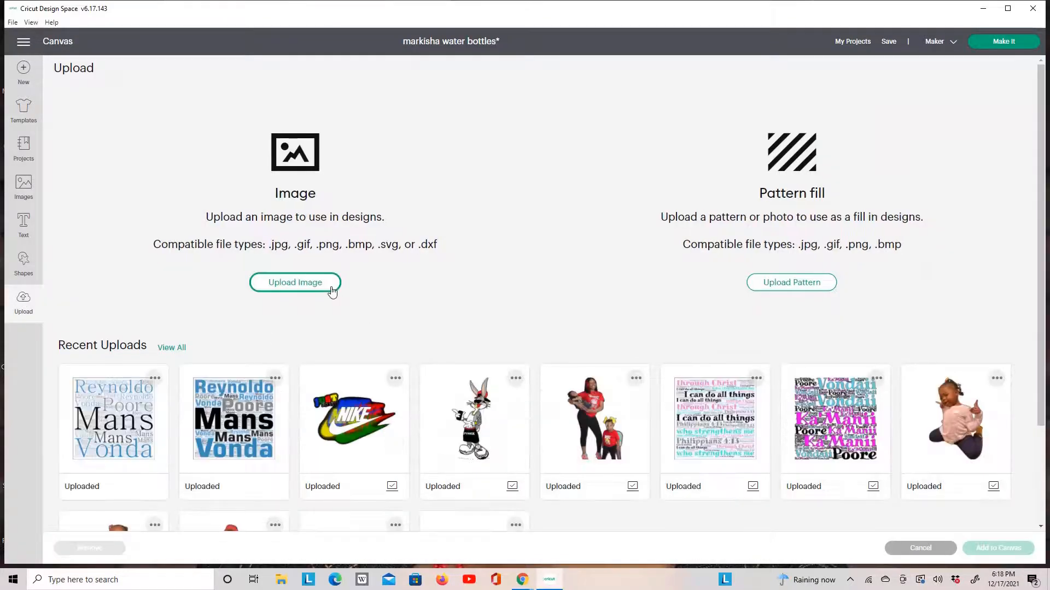
pyautogui.click(331, 292)
pyautogui.click(492, 298)
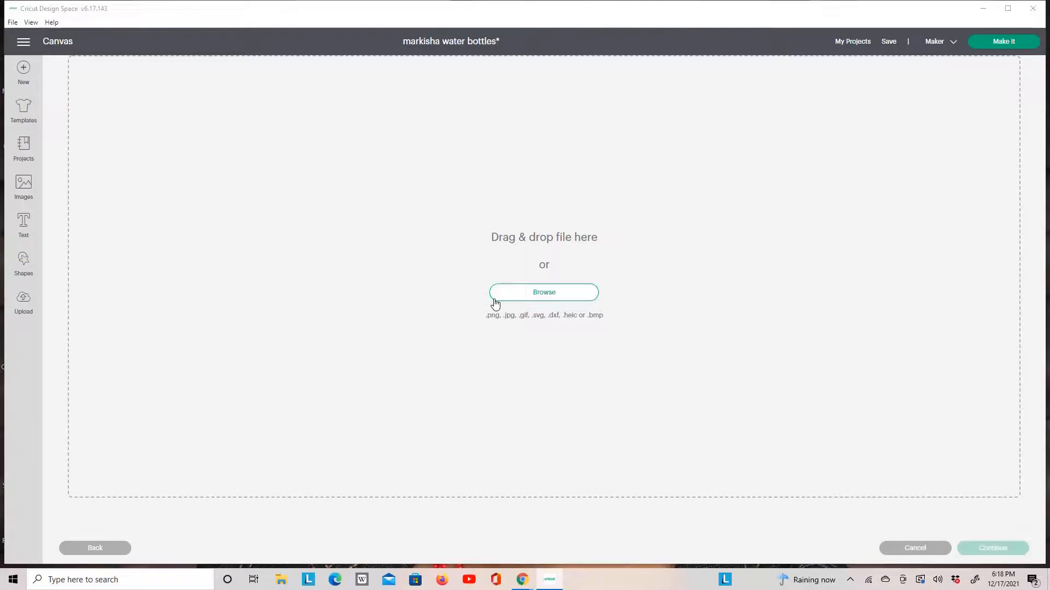
pyautogui.scroll(-20, 341, 159)
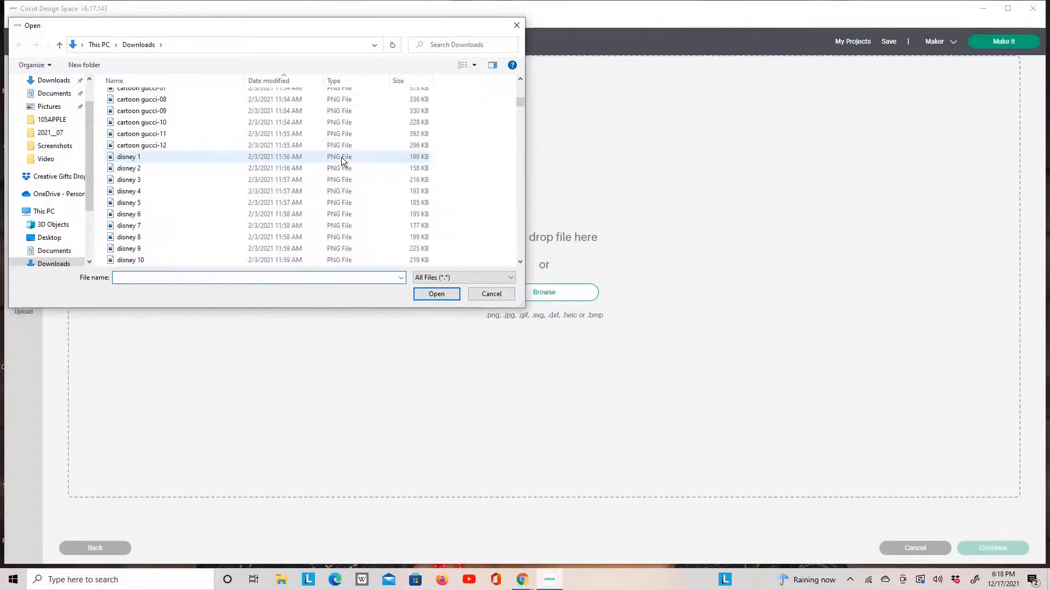
pyautogui.scroll(-20, 340, 160)
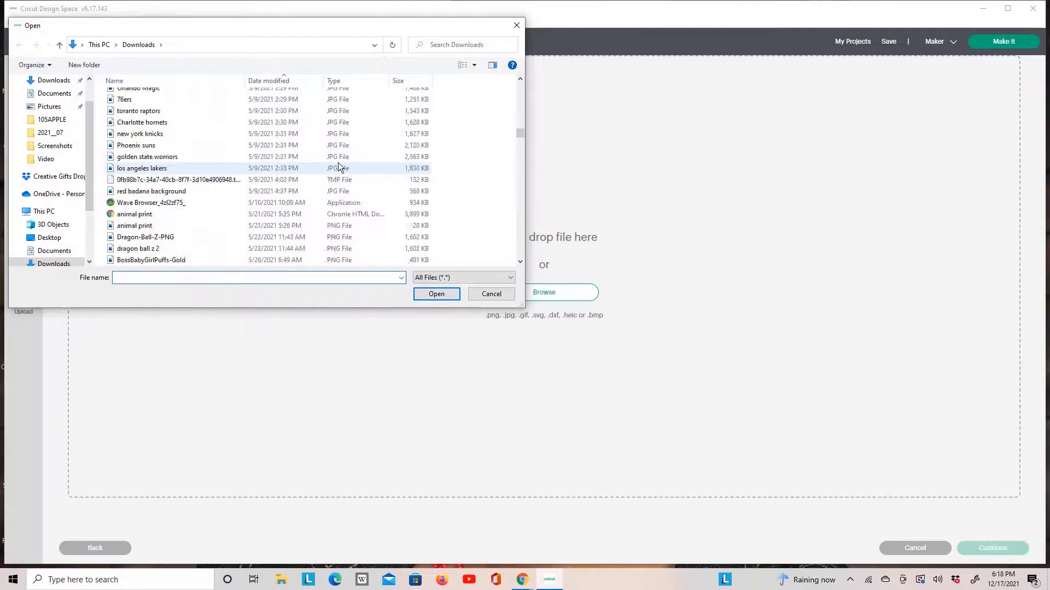
pyautogui.scroll(-20, 338, 162)
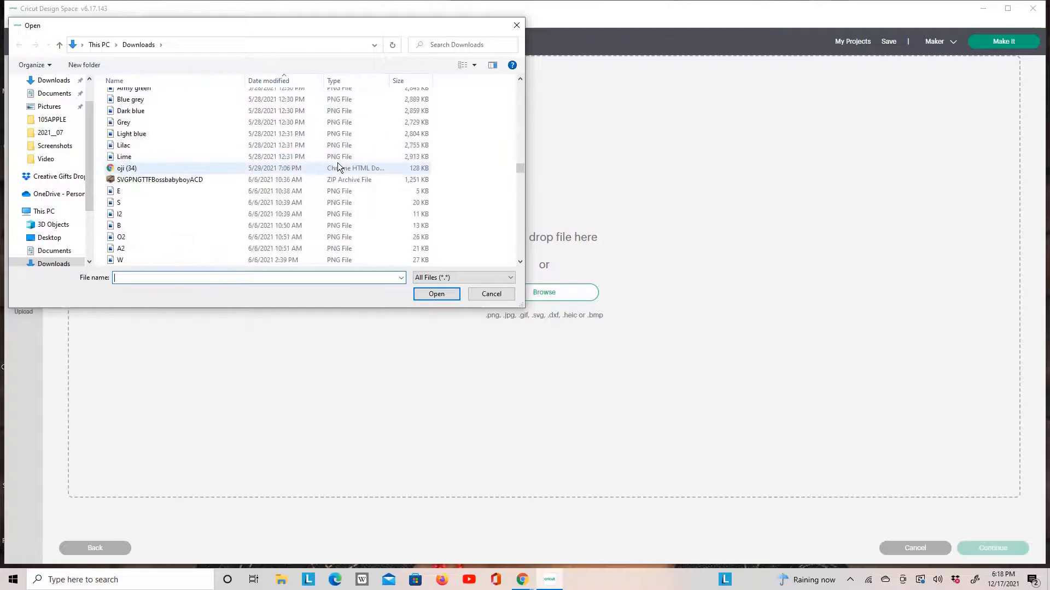
pyautogui.scroll(-20, 337, 162)
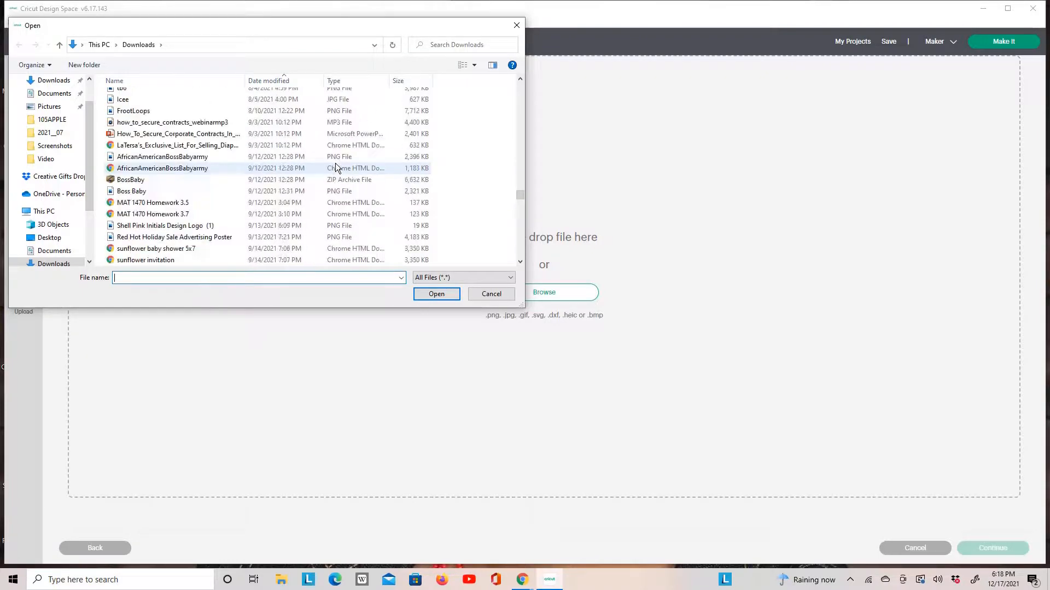
pyautogui.scroll(-20, 333, 170)
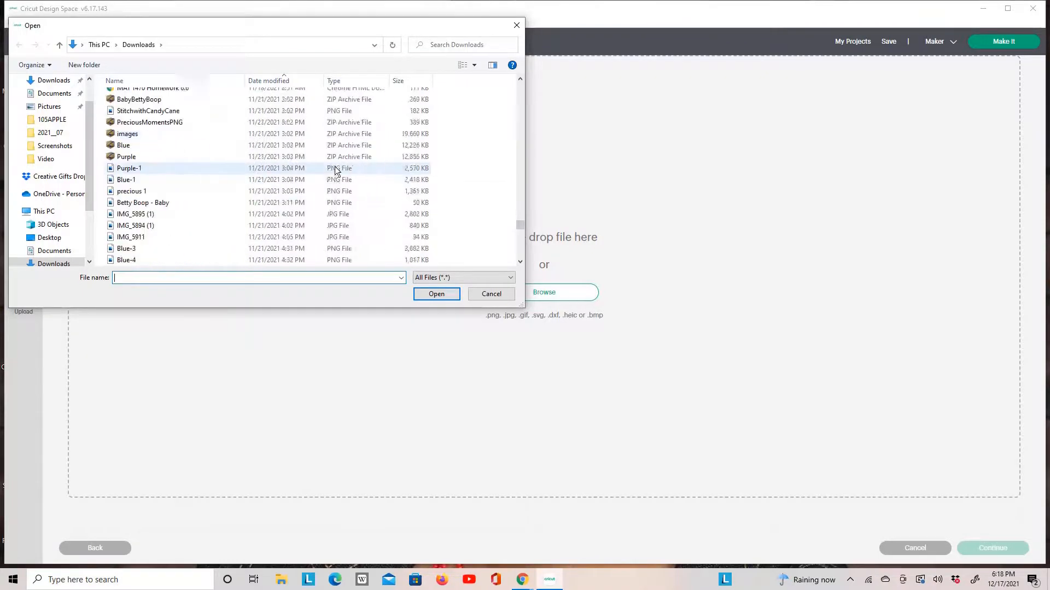
pyautogui.scroll(-10, 336, 168)
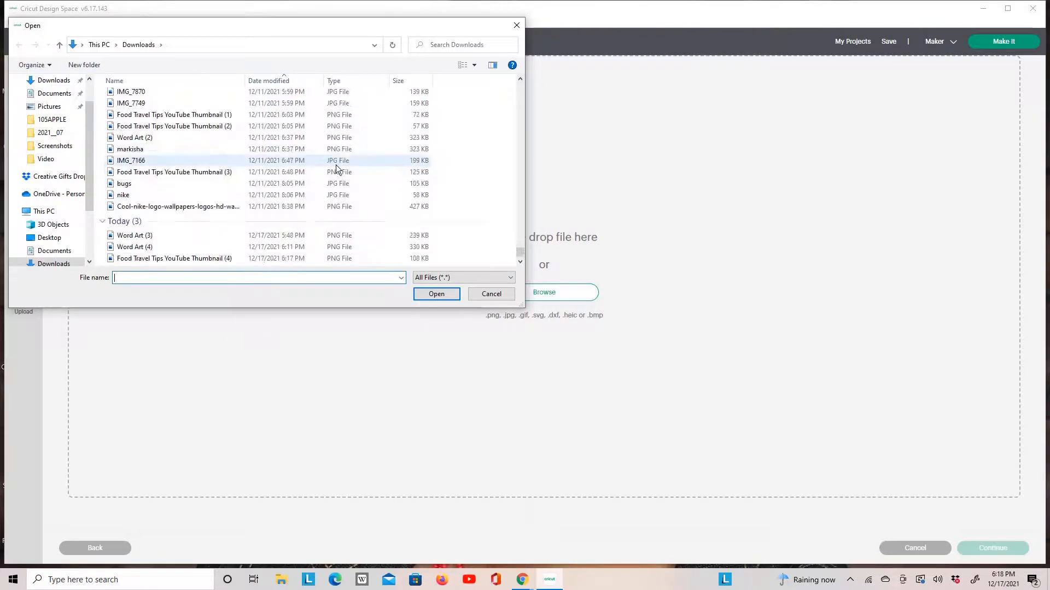
pyautogui.click(221, 258)
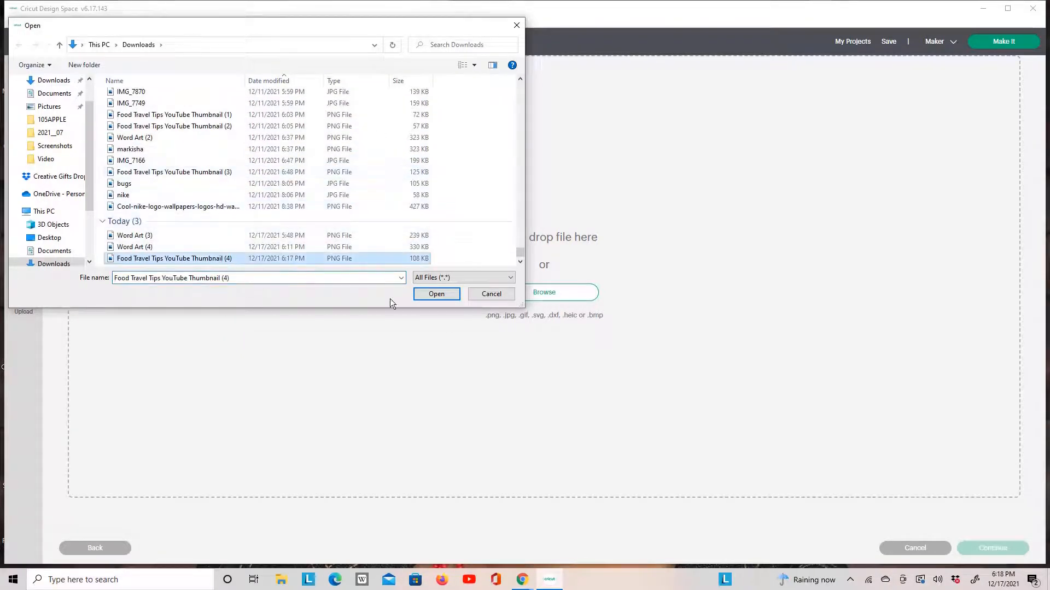
pyautogui.click(437, 294)
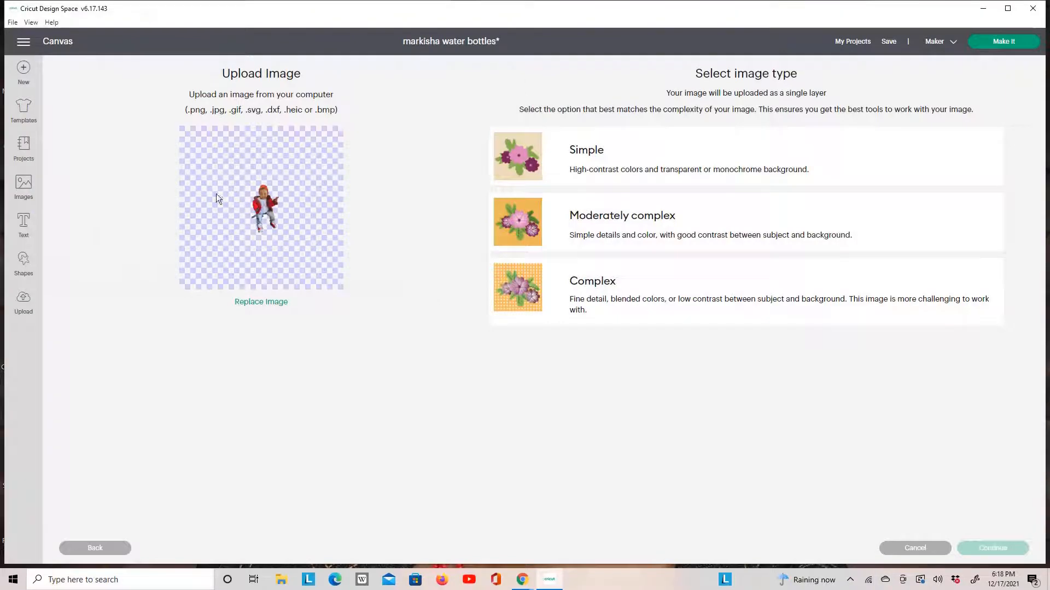
# Step: Set the image type to Complex, keep the transparent background as it is, and upload the picture as a Print Then Cut image
pyautogui.click(589, 297)
pyautogui.click(968, 549)
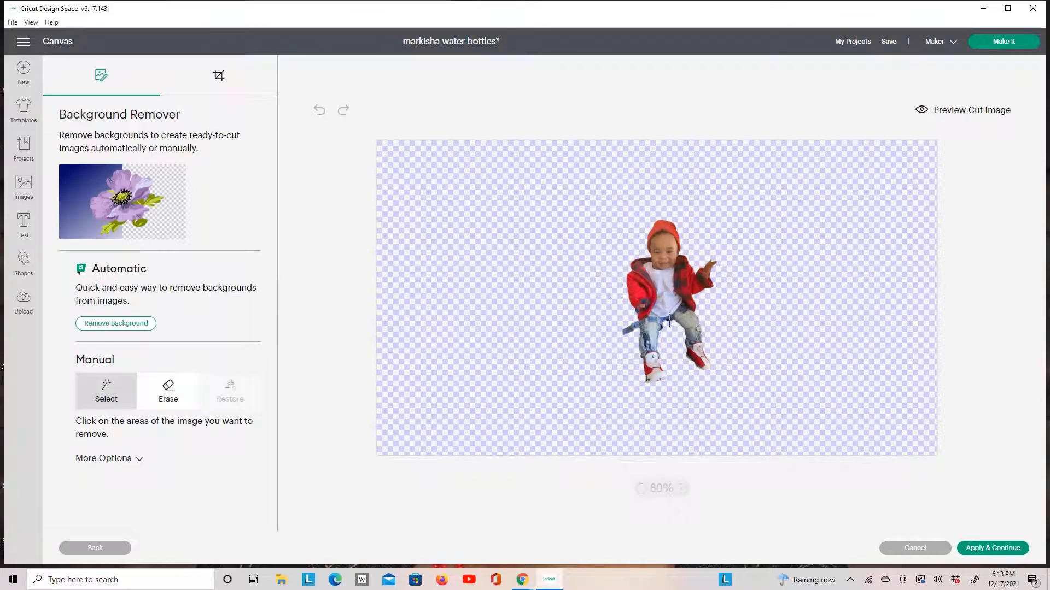
pyautogui.click(990, 555)
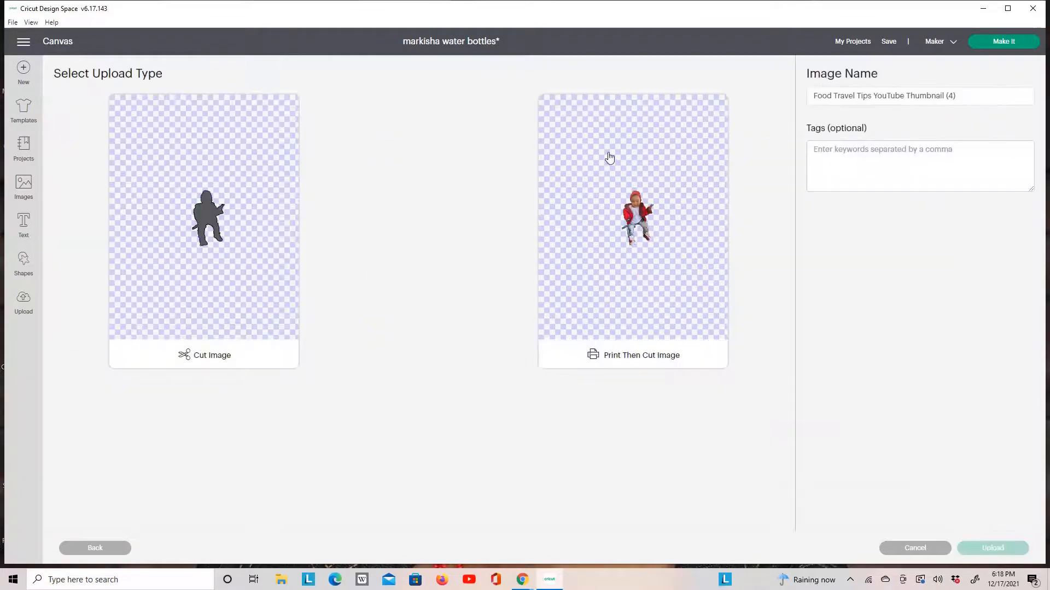
pyautogui.click(651, 273)
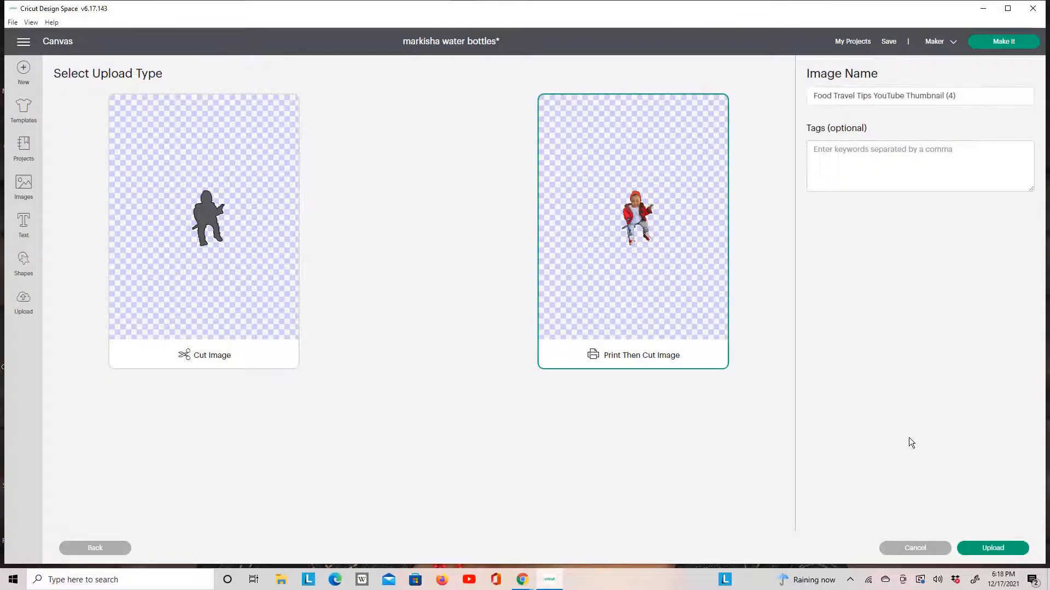
pyautogui.click(990, 548)
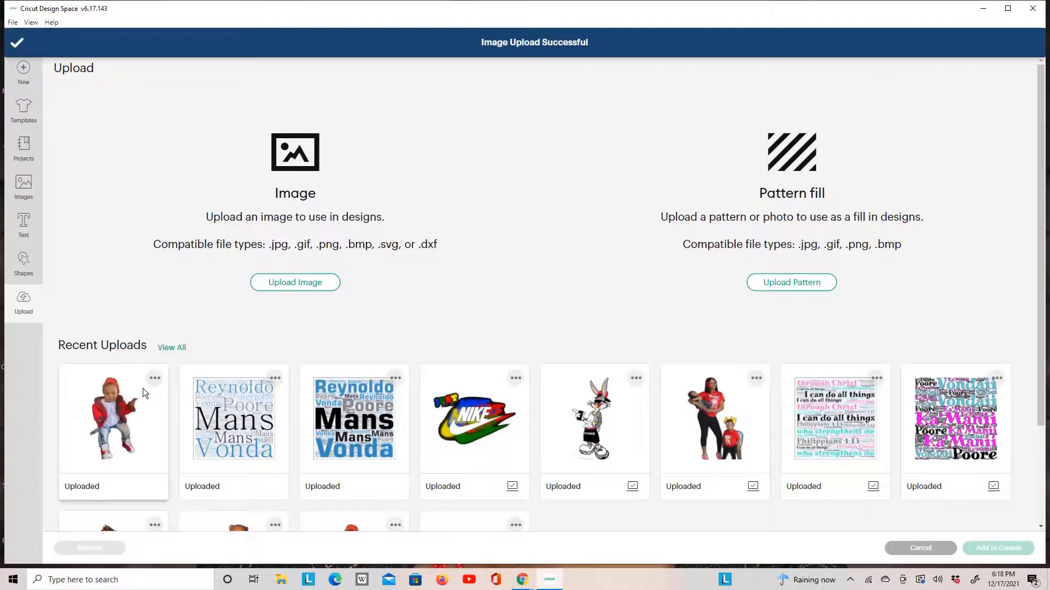
# Step: Add the uploaded child's photo to the canvas below the thin-lettered word art and enlarge it to about 2.29 by 3.97 inches
pyautogui.click(129, 418)
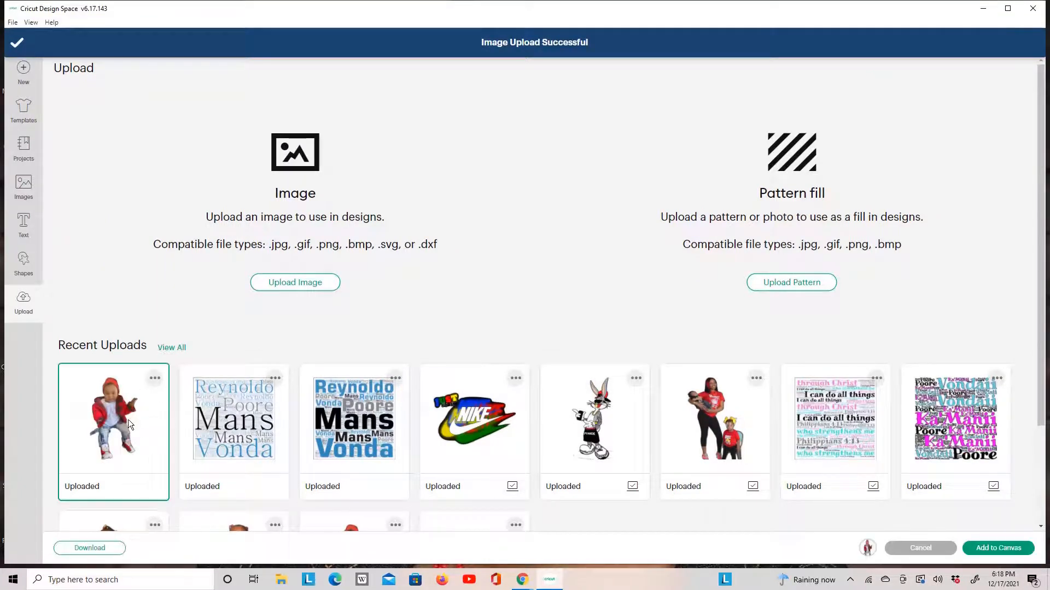
pyautogui.click(998, 548)
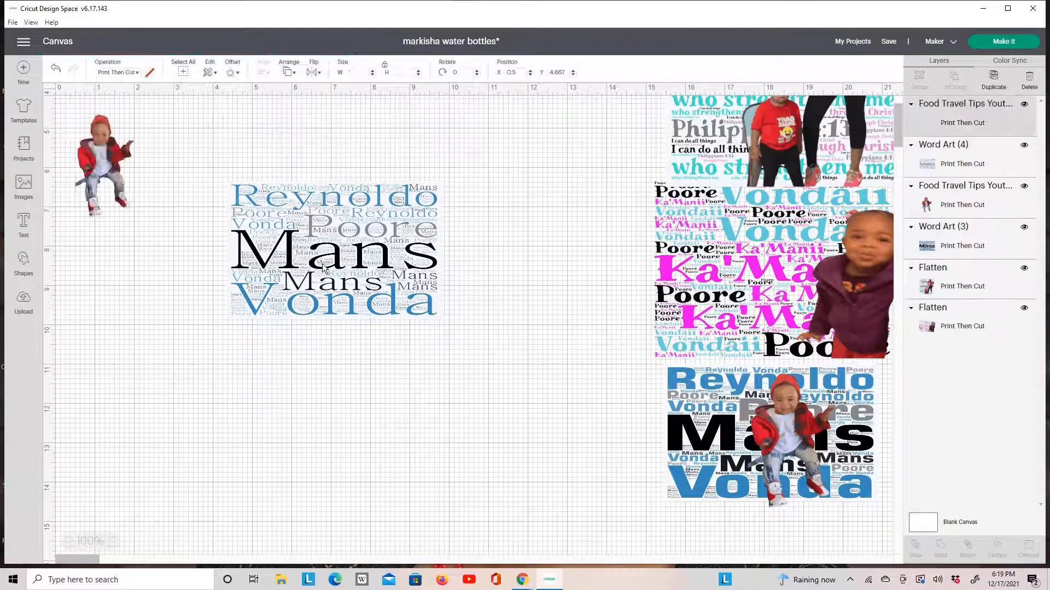
pyautogui.moveTo(100, 164); pyautogui.dragTo(322, 384)
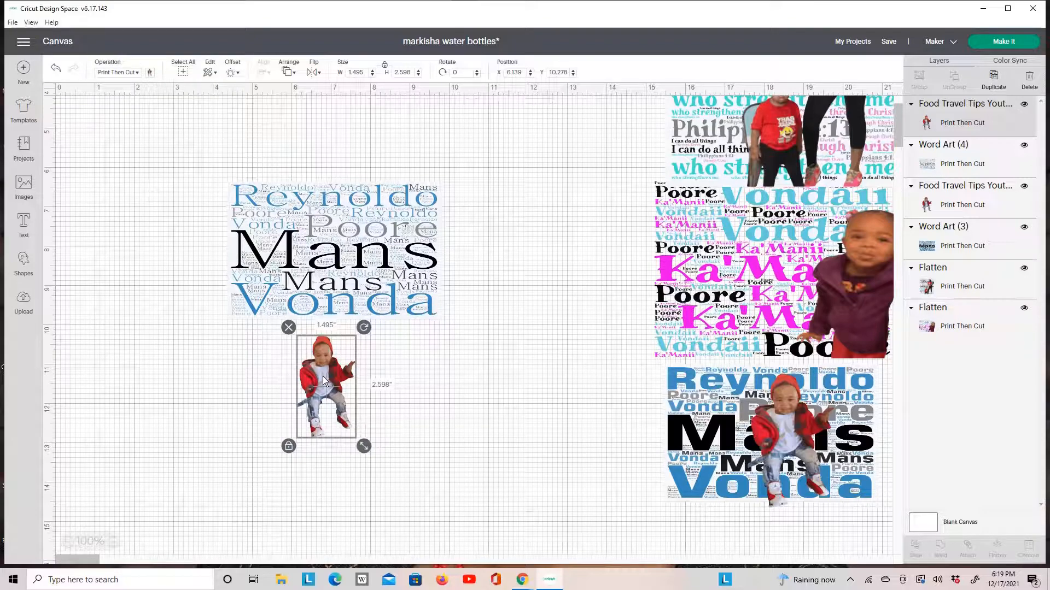
pyautogui.moveTo(317, 357); pyautogui.dragTo(305, 316)
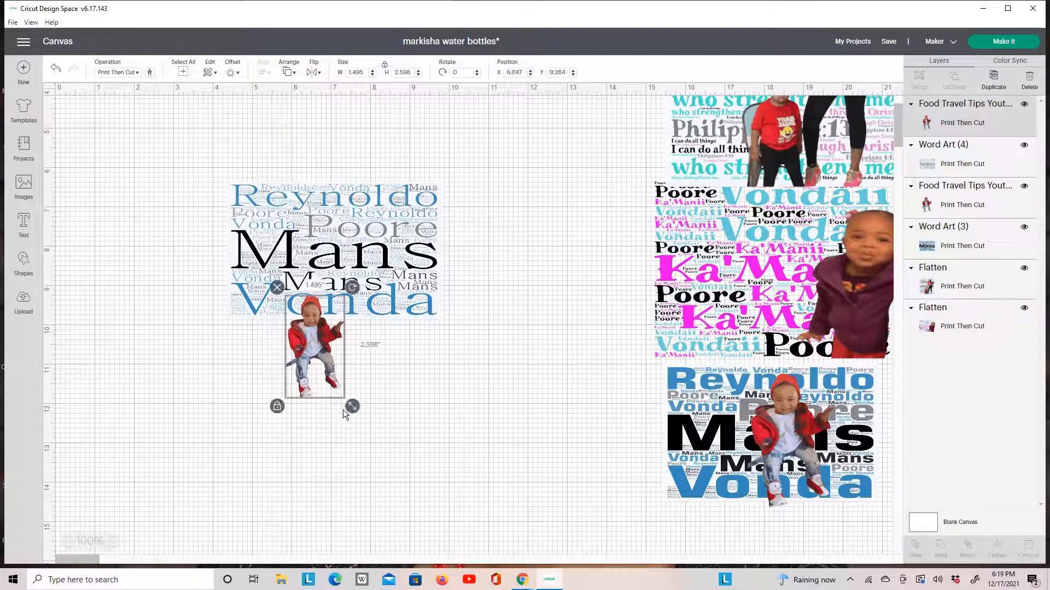
pyautogui.moveTo(353, 406); pyautogui.dragTo(385, 441)
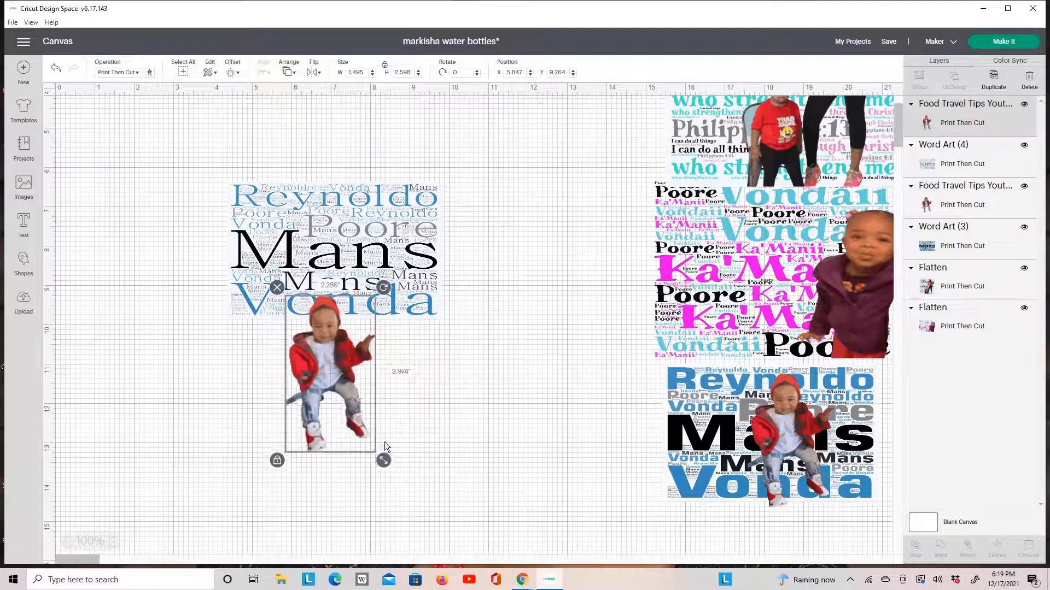
# Step: Place the child's photo over the middle of the thin-lettered word art and shrink it to about 2.08 by 3.61 inches
pyautogui.moveTo(323, 411); pyautogui.dragTo(352, 281)
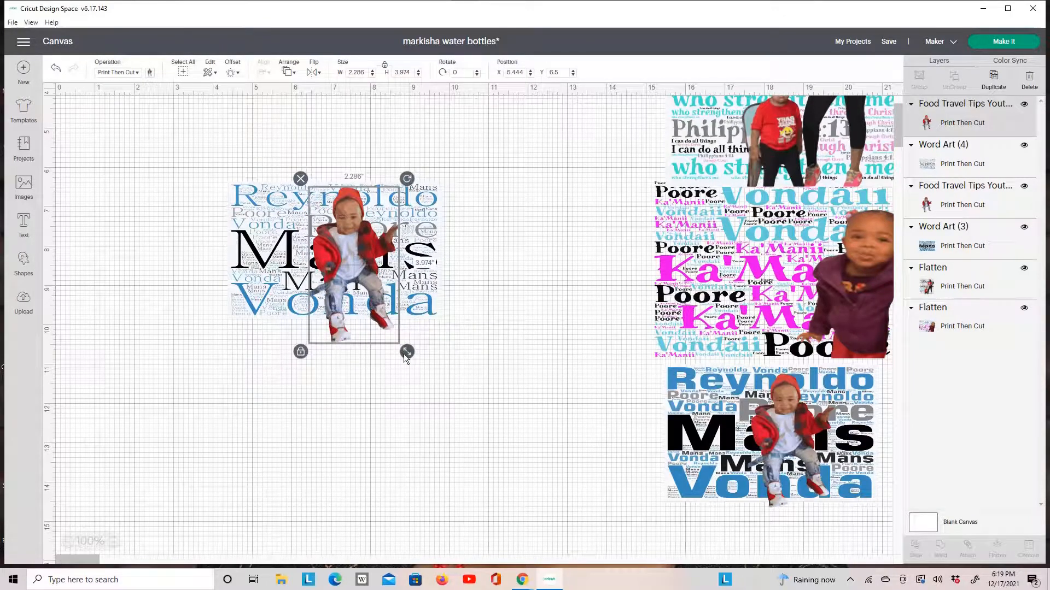
pyautogui.moveTo(406, 352); pyautogui.dragTo(397, 340)
pyautogui.moveTo(334, 278)
pyautogui.mouseDown()
pyautogui.moveTo(343, 282)
pyautogui.moveTo(301, 275)
pyautogui.moveTo(317, 282)
pyautogui.mouseUp()
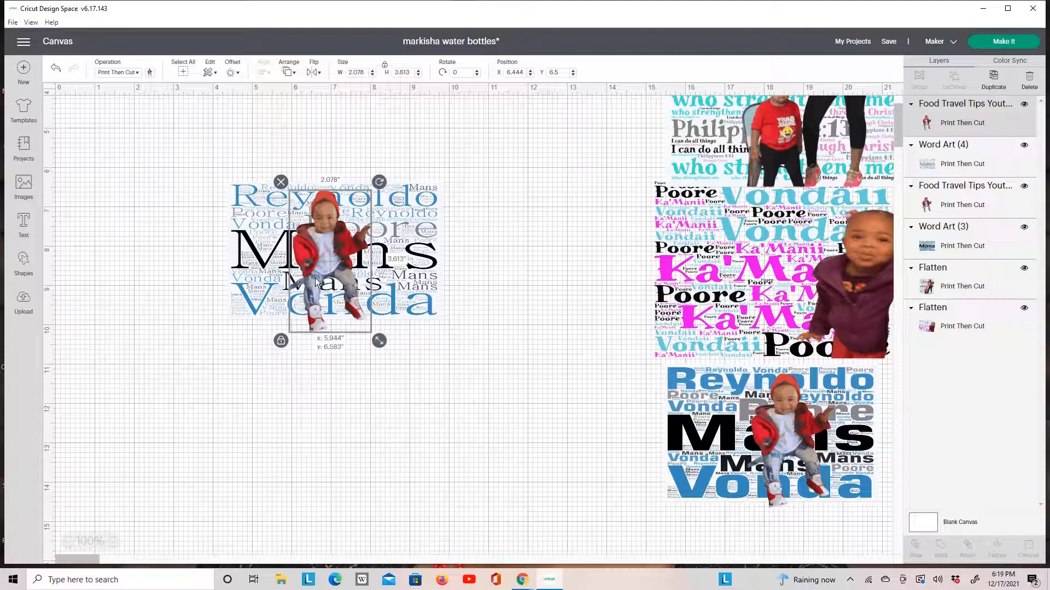
pyautogui.moveTo(316, 282); pyautogui.dragTo(316, 279)
pyautogui.click(311, 355)
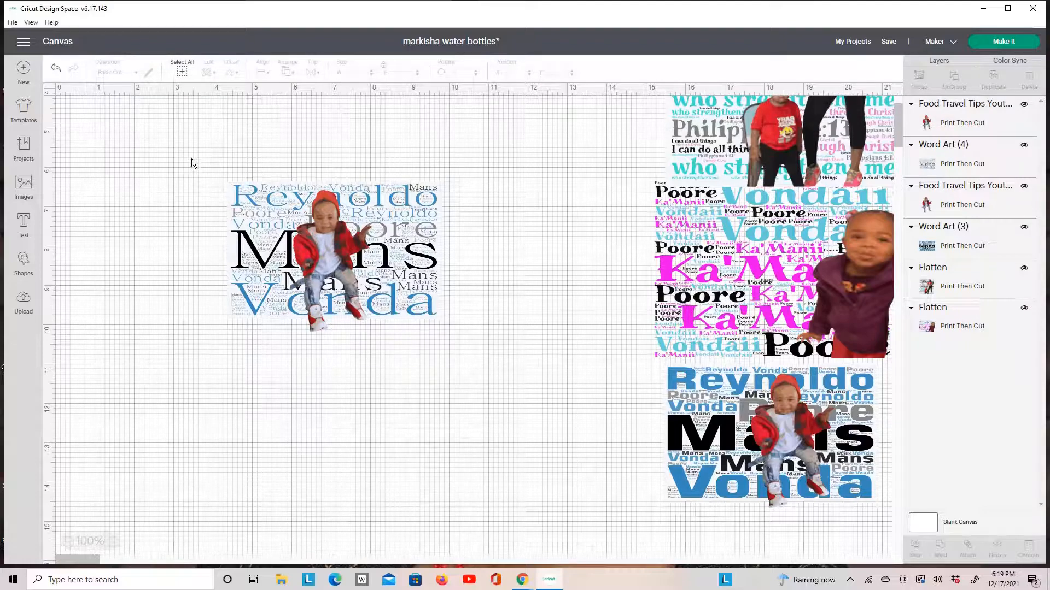
# Step: Flatten the child's photo and thin-lettered word art into one printable layer and move it down to about X 3.89, Y 11.28 inches
pyautogui.moveTo(194, 161); pyautogui.dragTo(451, 343)
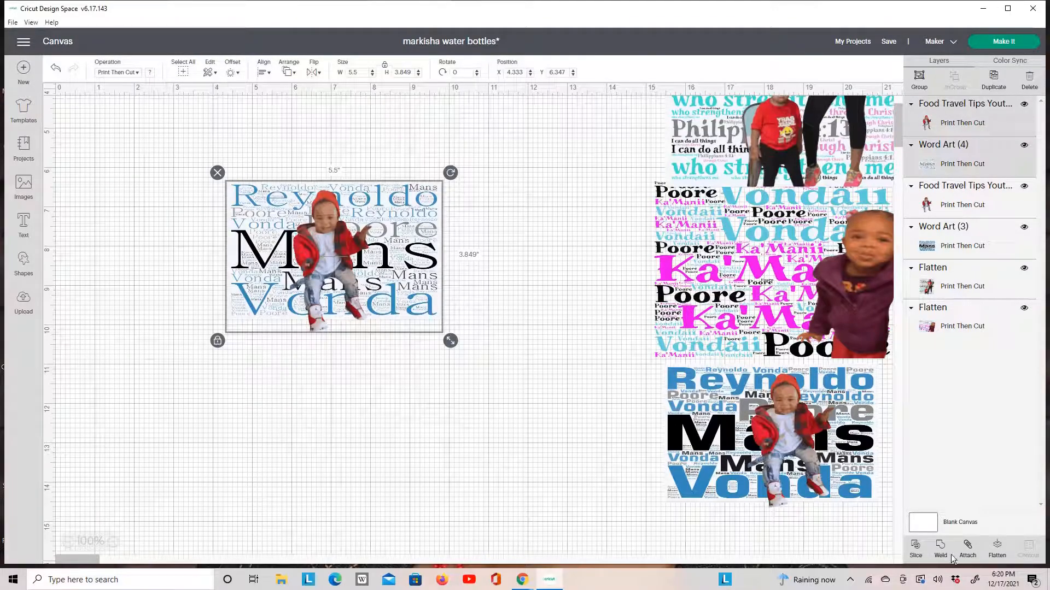
pyautogui.click(1002, 555)
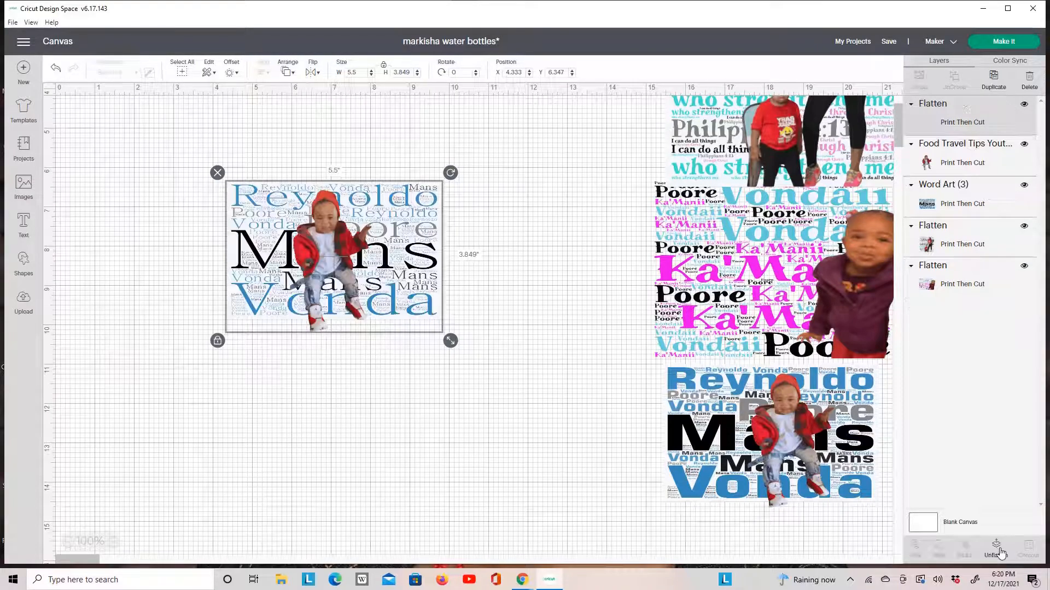
pyautogui.moveTo(399, 245)
pyautogui.mouseDown()
pyautogui.moveTo(437, 309)
pyautogui.moveTo(468, 312)
pyautogui.moveTo(406, 261)
pyautogui.mouseUp()
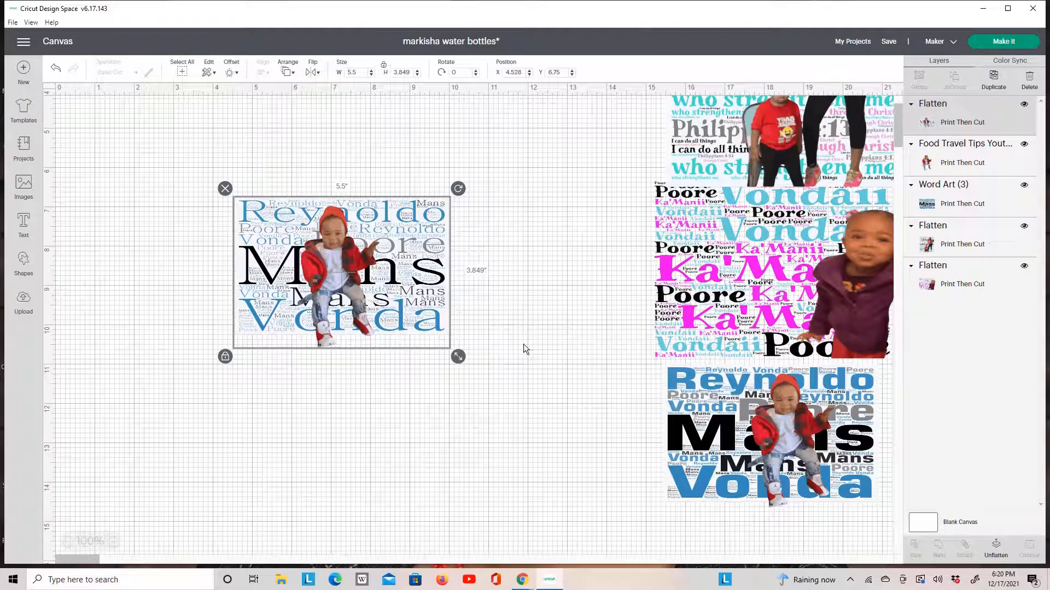
pyautogui.click(756, 431)
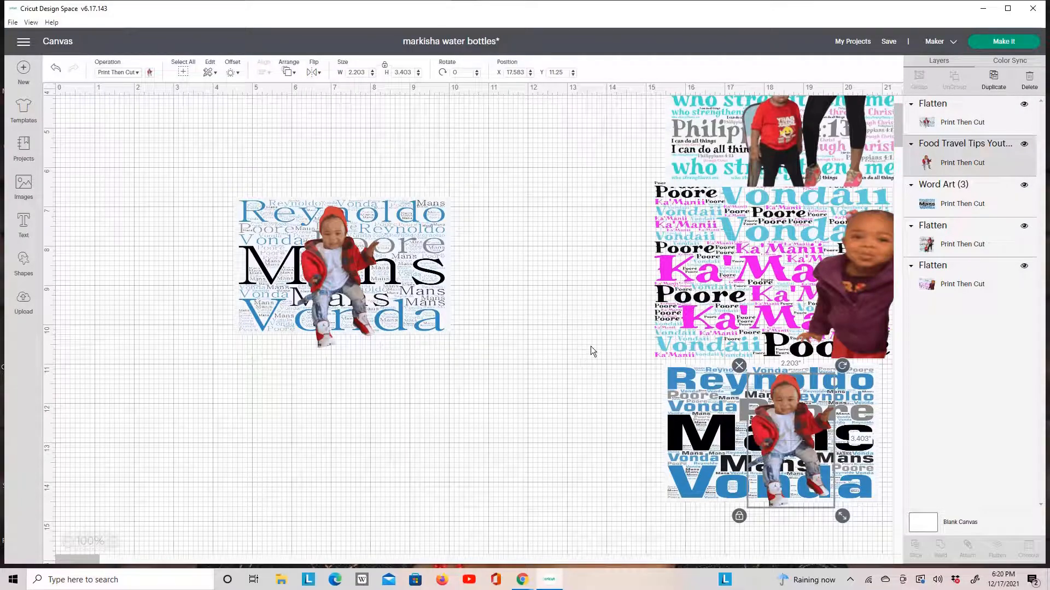
pyautogui.moveTo(395, 254); pyautogui.dragTo(366, 431)
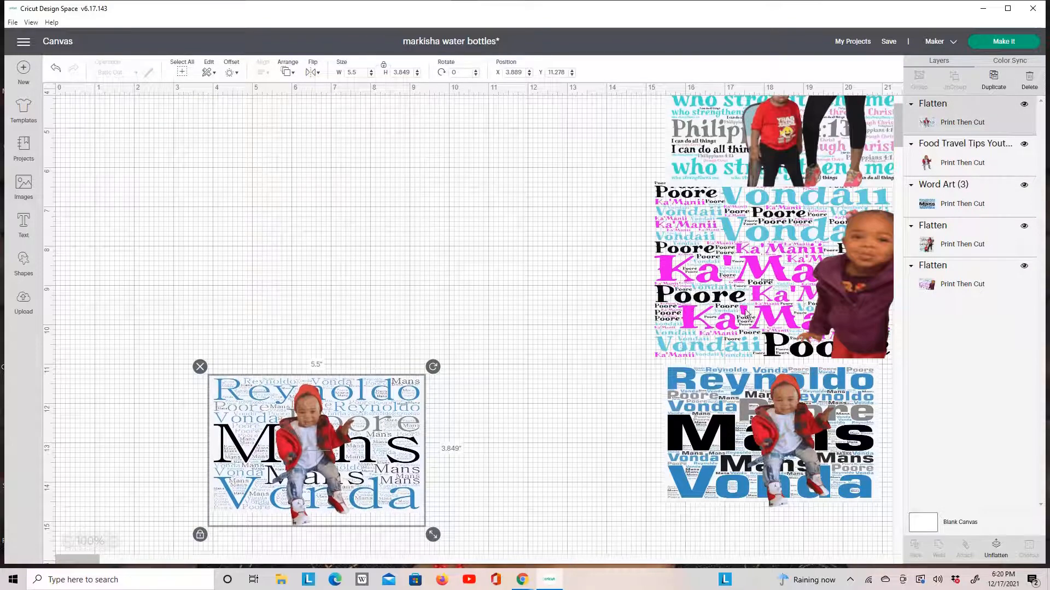
# Step: Move the pink name design to the open middle of the canvas and the Philippians 4:13 design to about X 15.24, Y 3.58 inches
pyautogui.moveTo(730, 323); pyautogui.dragTo(335, 302)
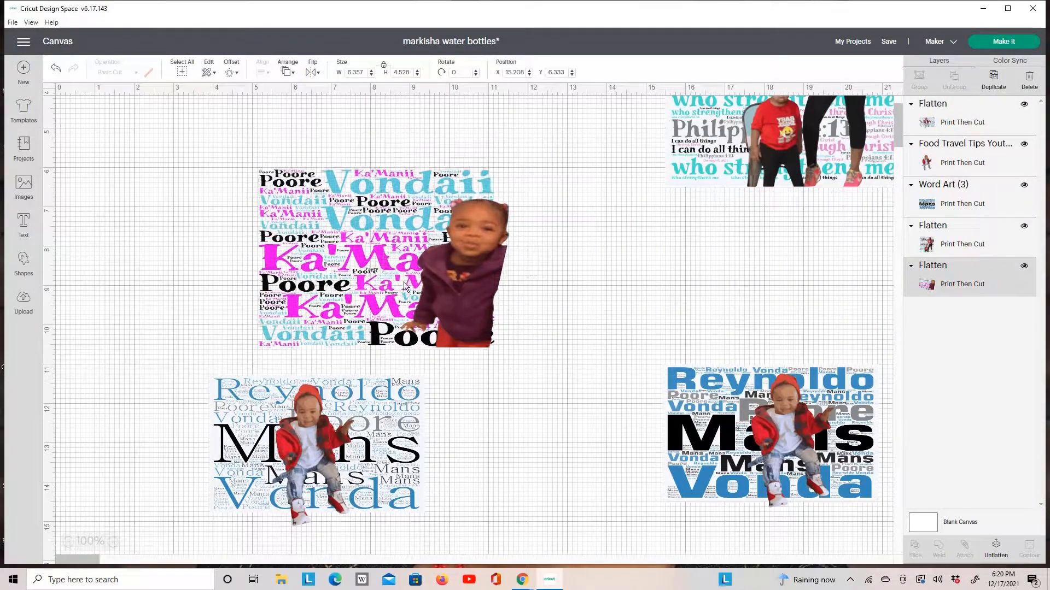
pyautogui.moveTo(403, 281); pyautogui.dragTo(359, 316)
pyautogui.click(465, 289)
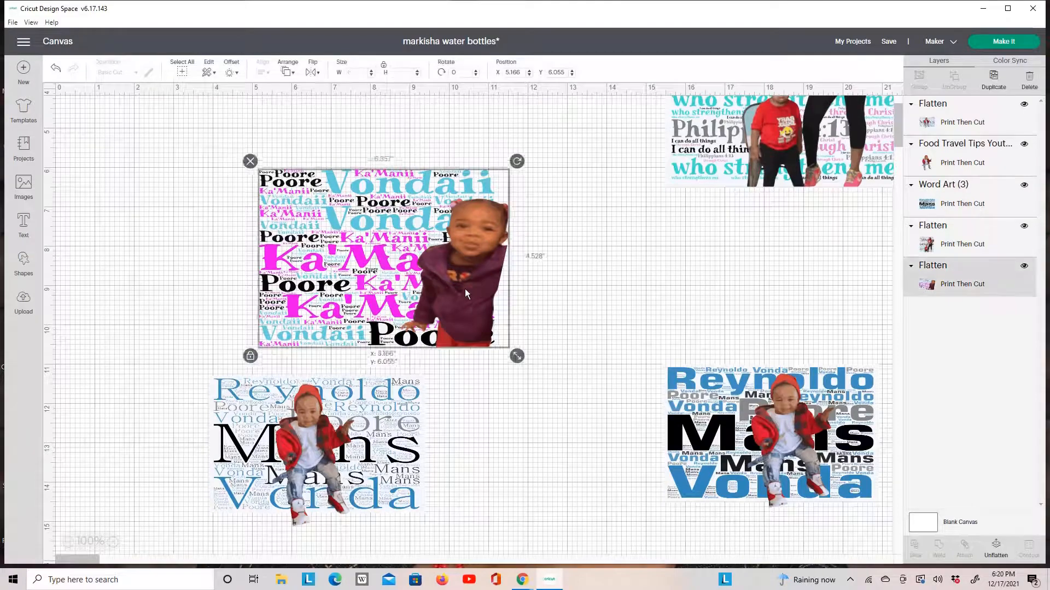
pyautogui.moveTo(464, 289); pyautogui.dragTo(451, 298)
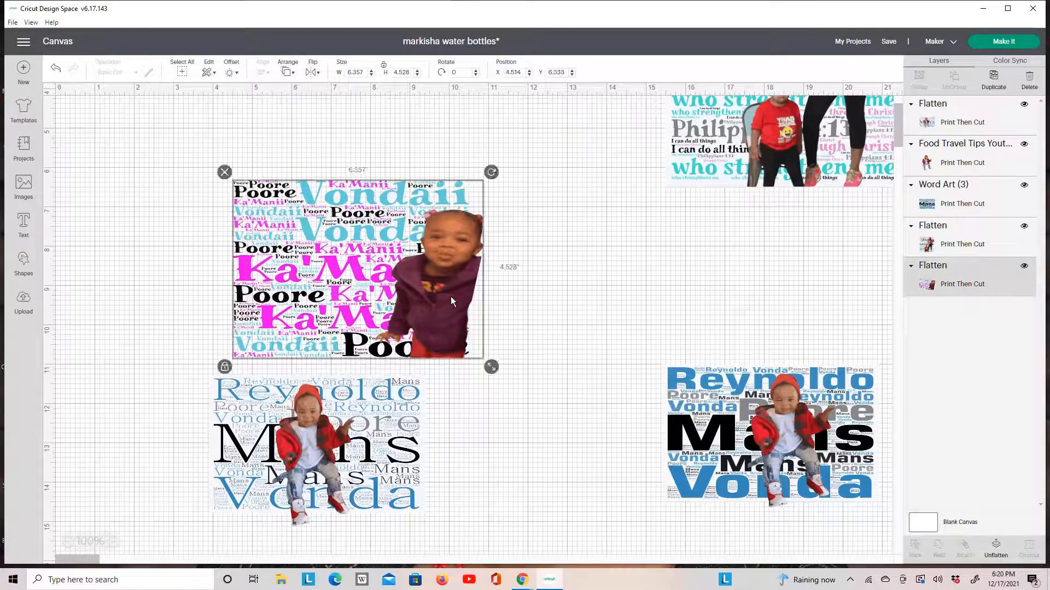
pyautogui.moveTo(387, 295); pyautogui.dragTo(441, 422)
pyautogui.moveTo(830, 139); pyautogui.dragTo(527, 269)
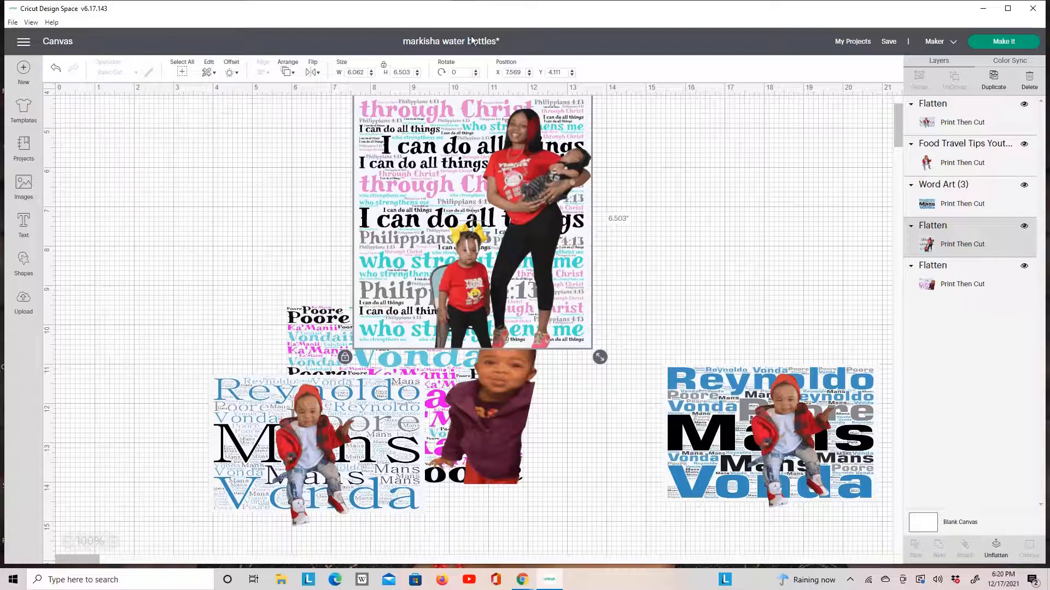
pyautogui.moveTo(515, 247); pyautogui.dragTo(810, 232)
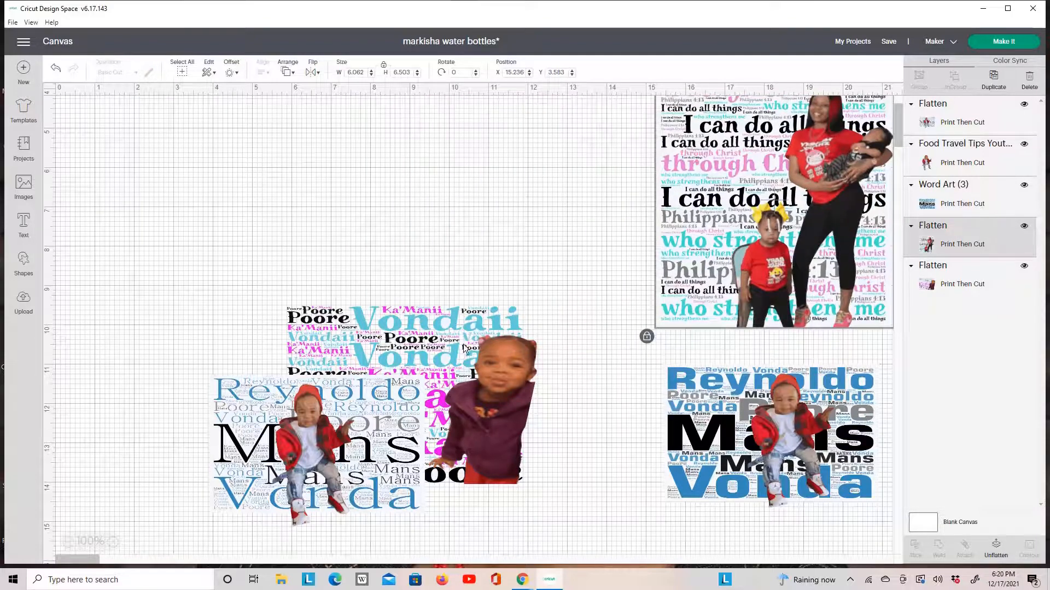
pyautogui.moveTo(475, 325); pyautogui.dragTo(560, 194)
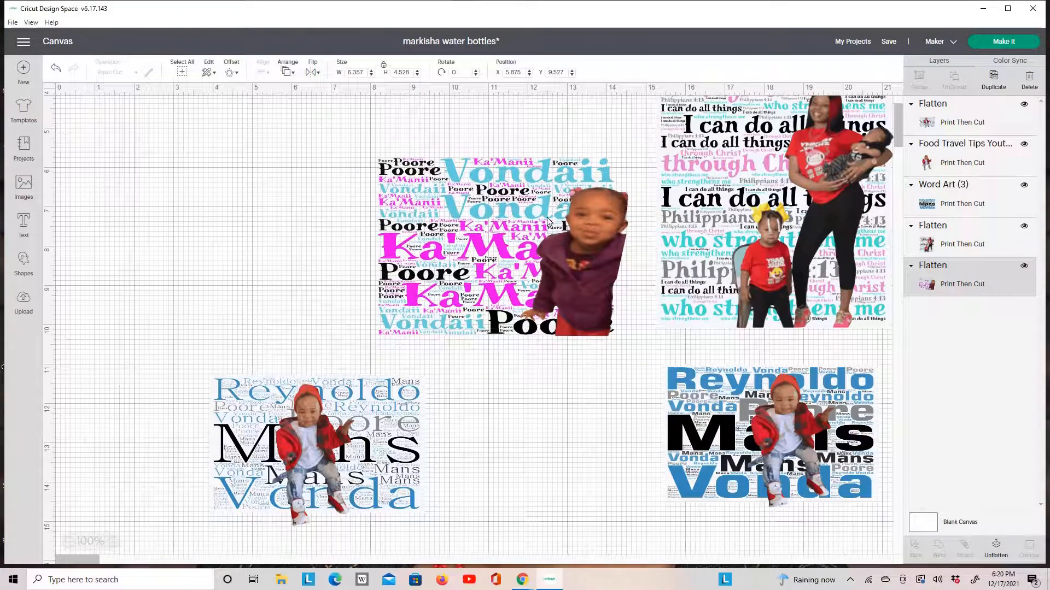